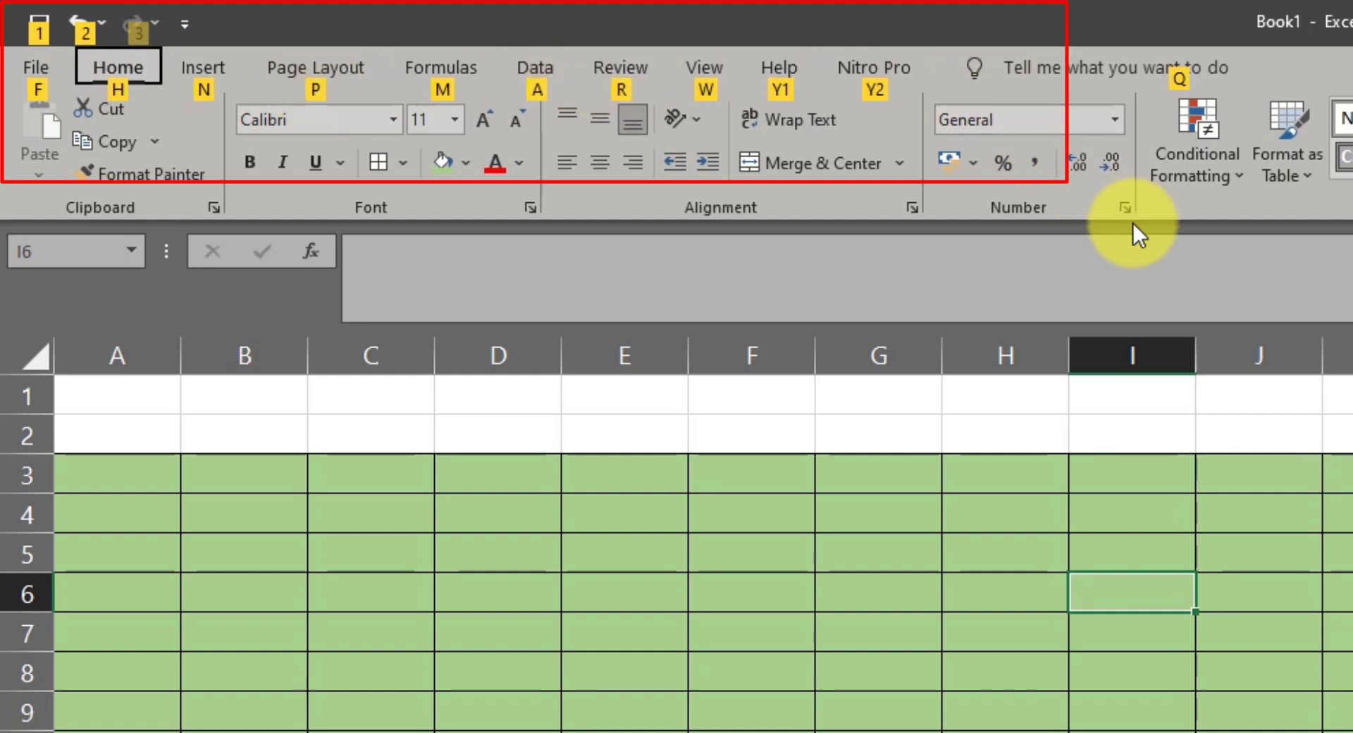
- Remove the fill colour from cell I6 by applying No Fill
key(h)
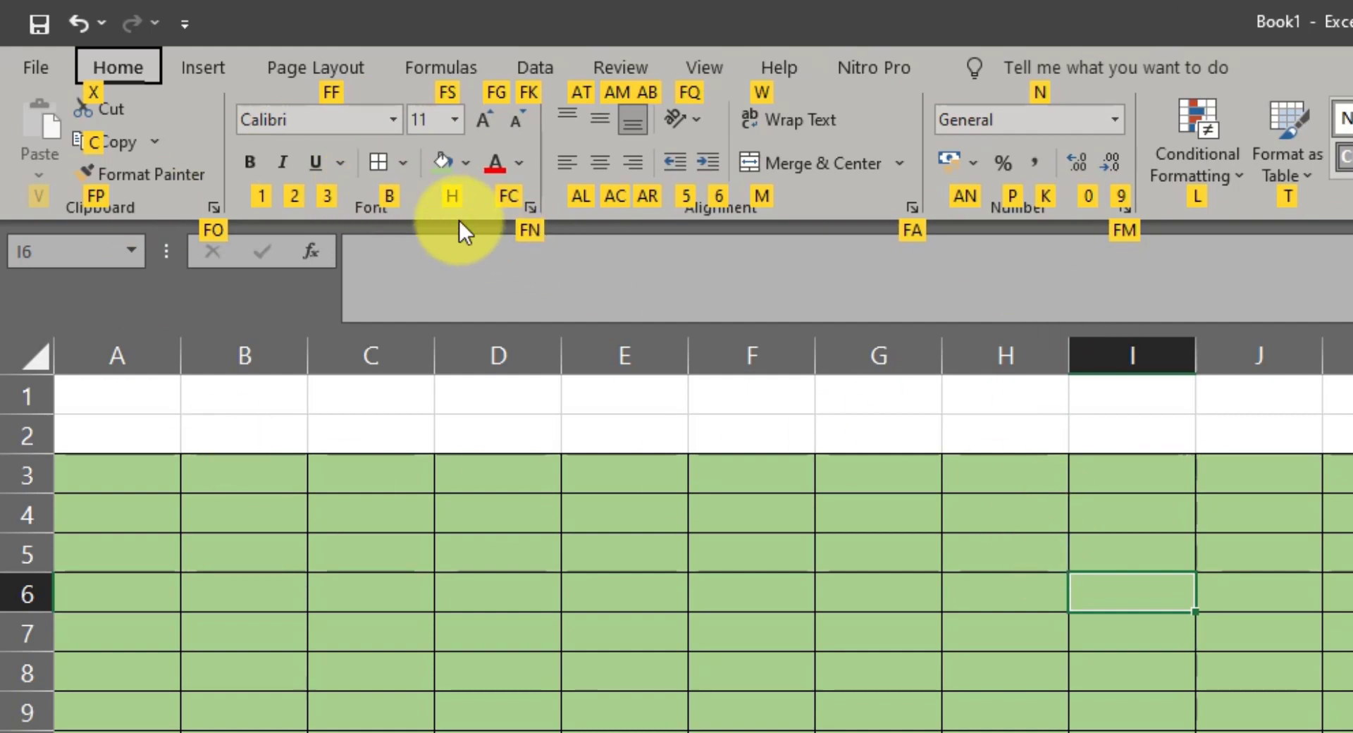
key(h)
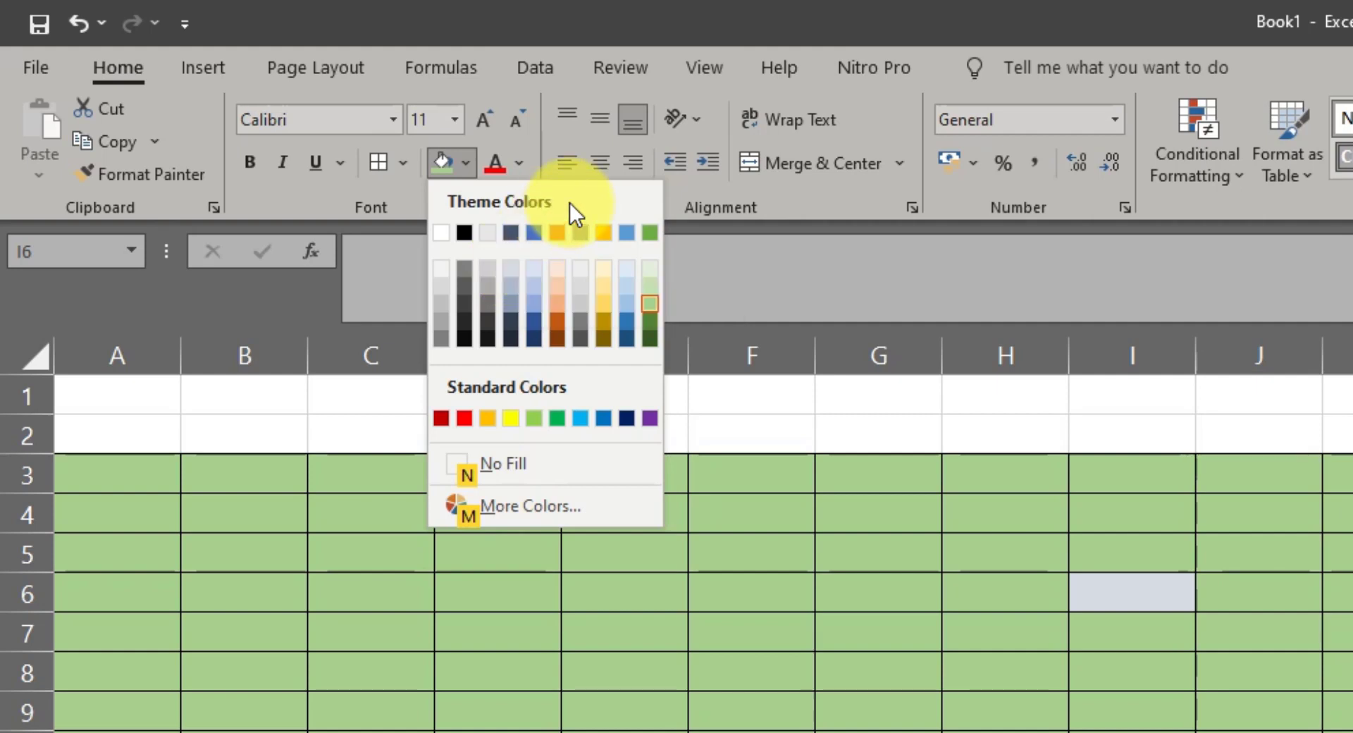
key(Escape)
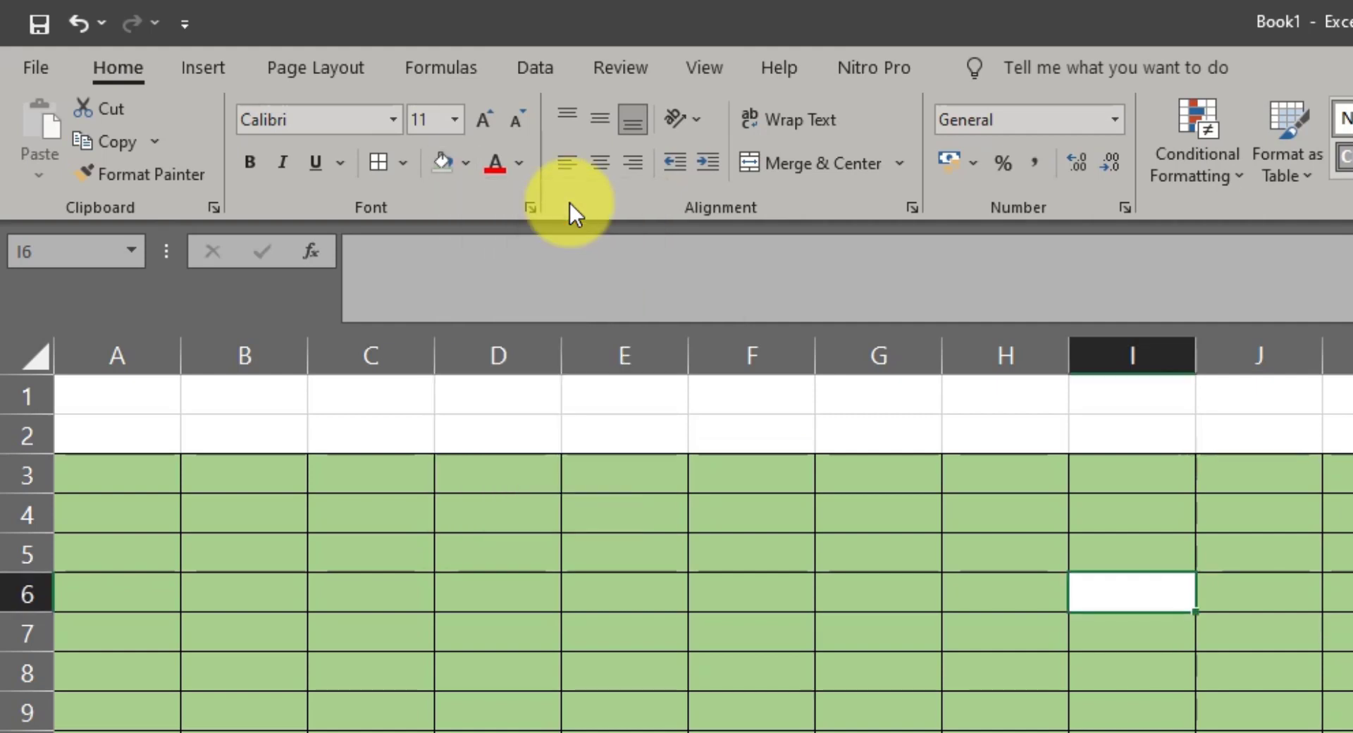
click(680, 606)
click(1157, 595)
click(987, 732)
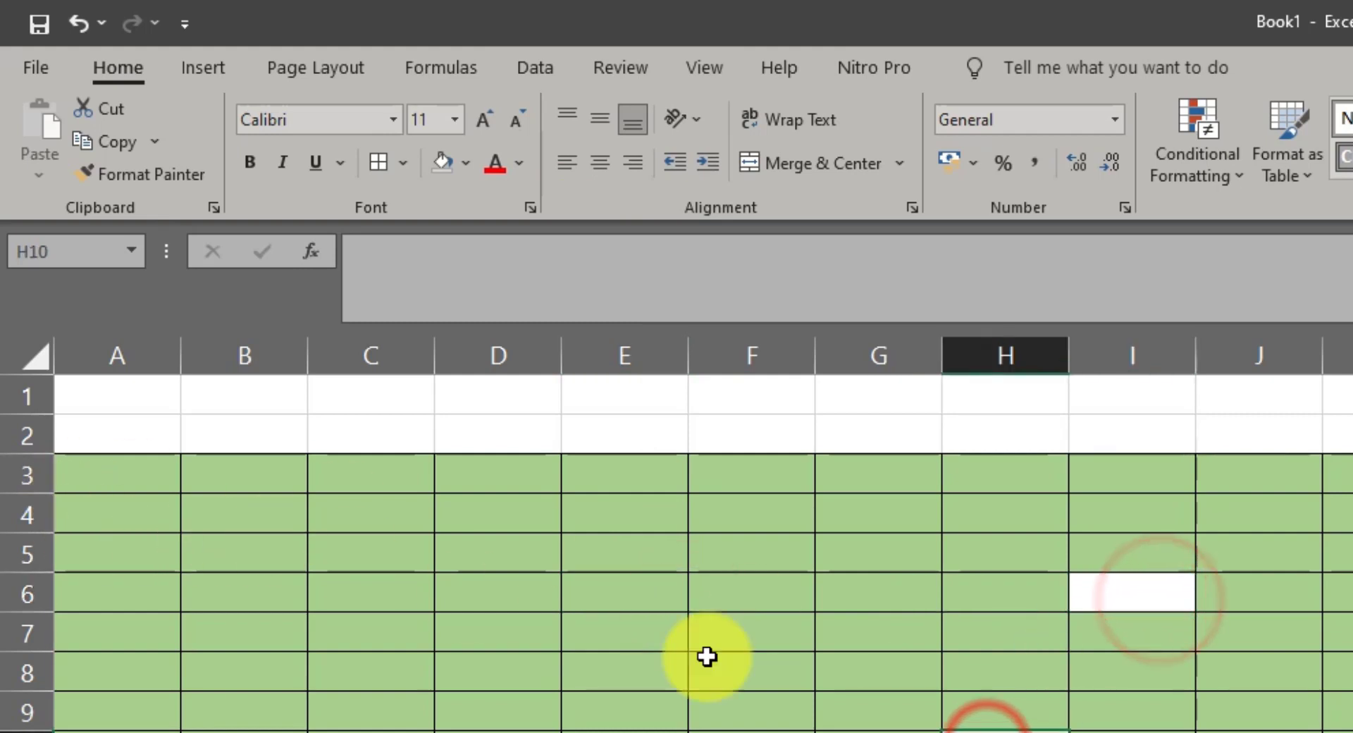
- Apply No Fill to the range C6:H17 to clear its green background
drag(282, 574, 752, 730)
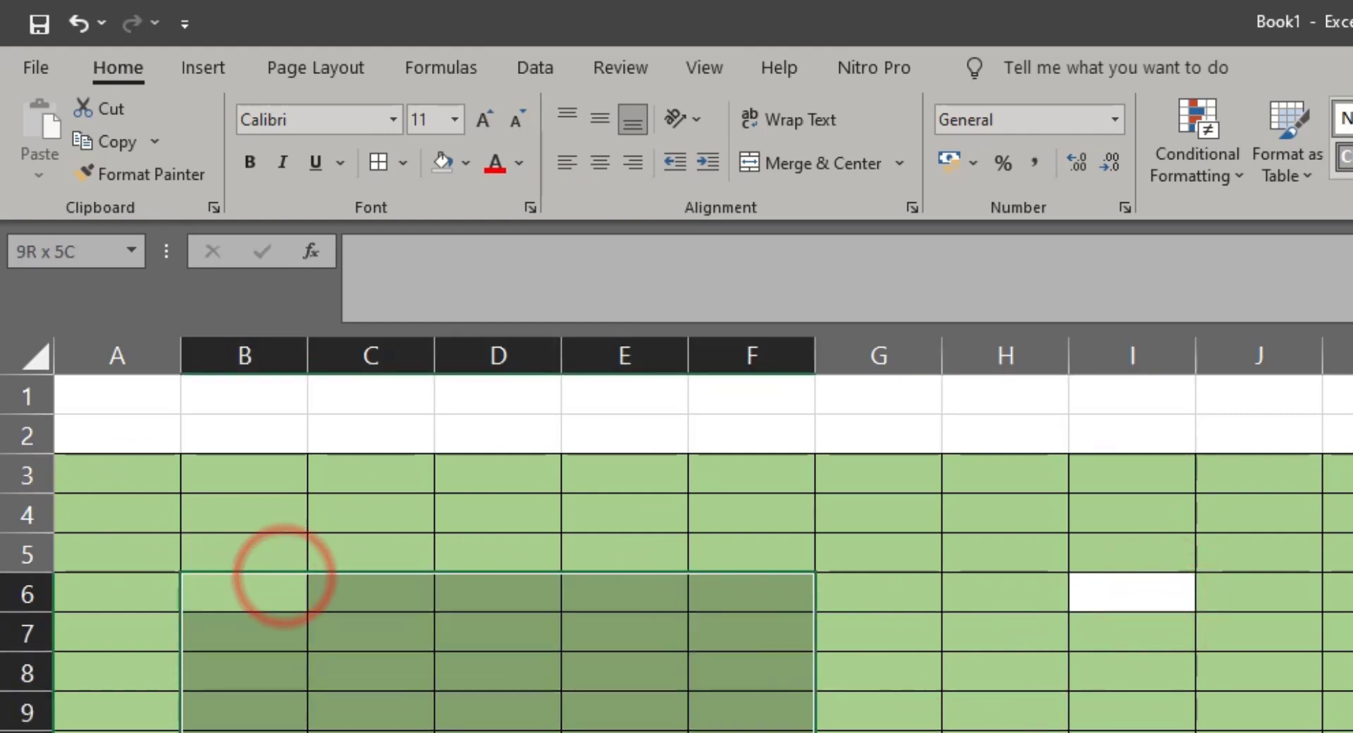
click(565, 630)
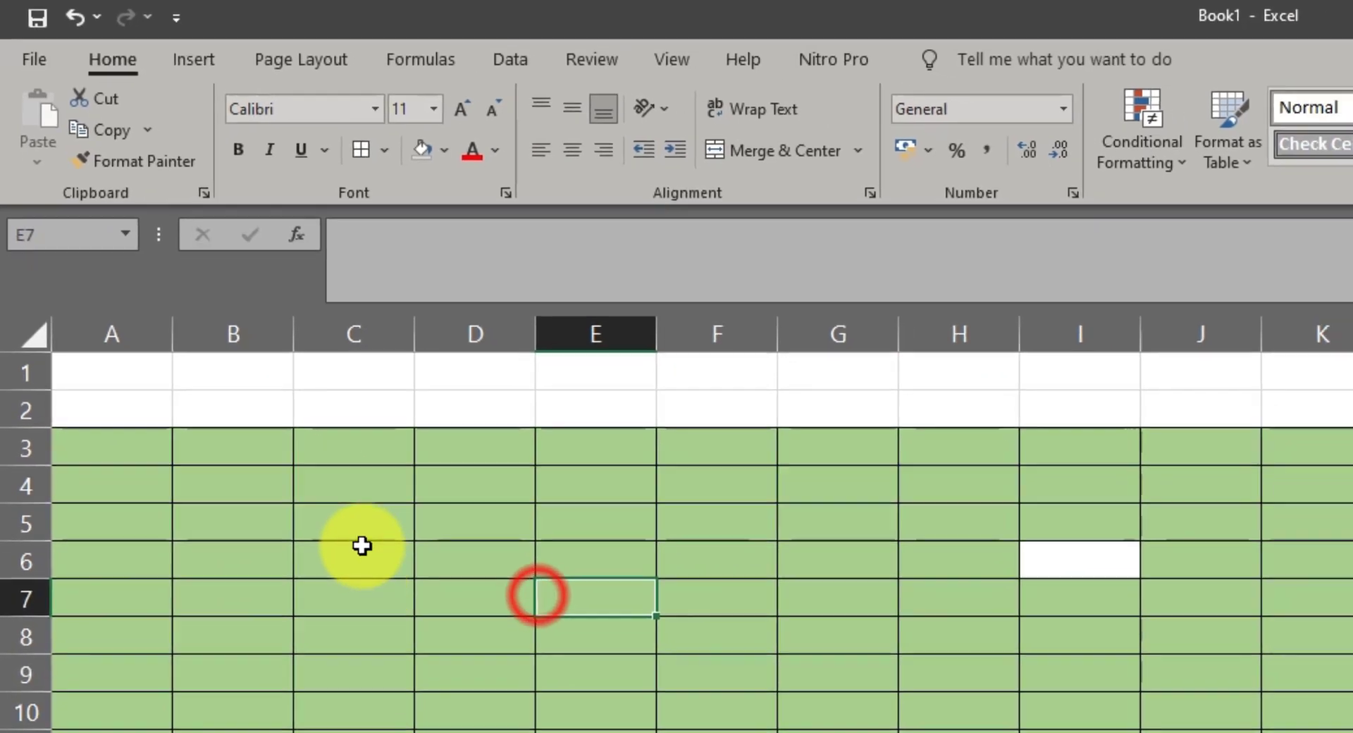
drag(361, 546, 670, 688)
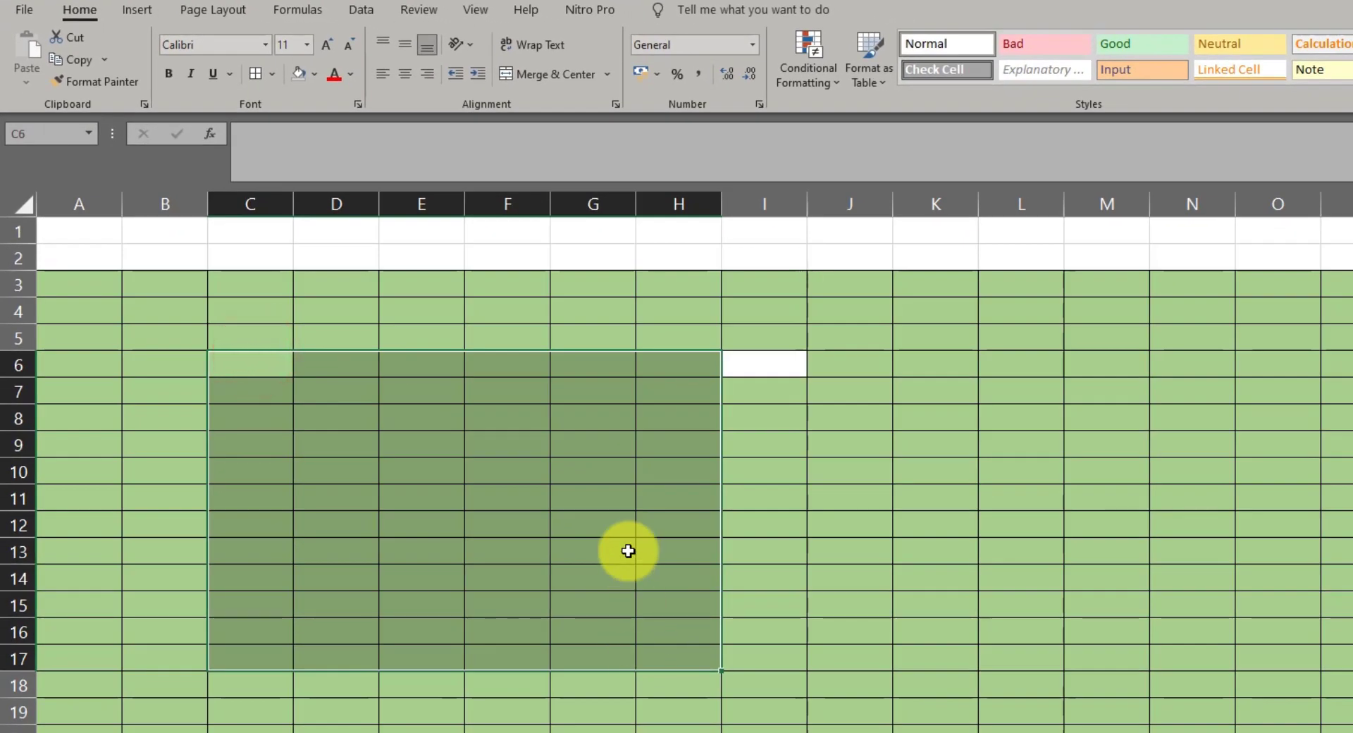
key(alt)
key(h)
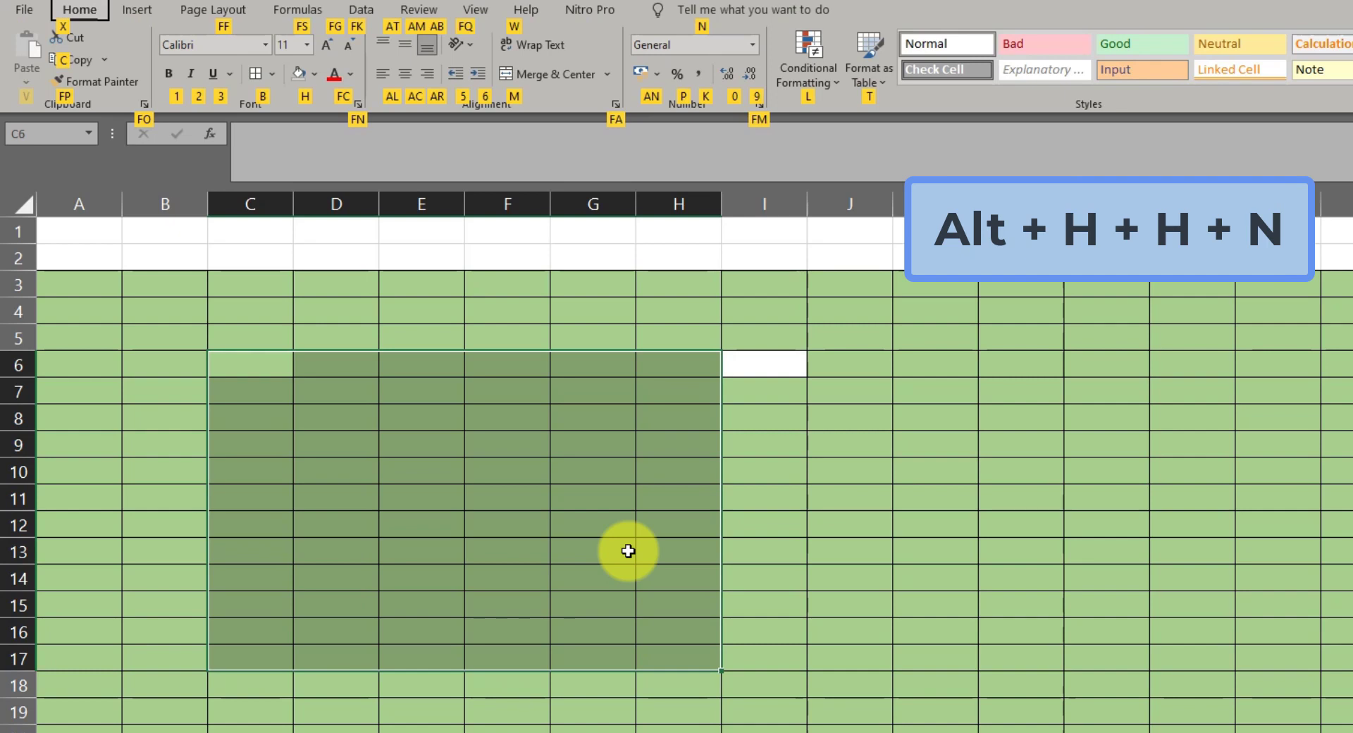
key(h)
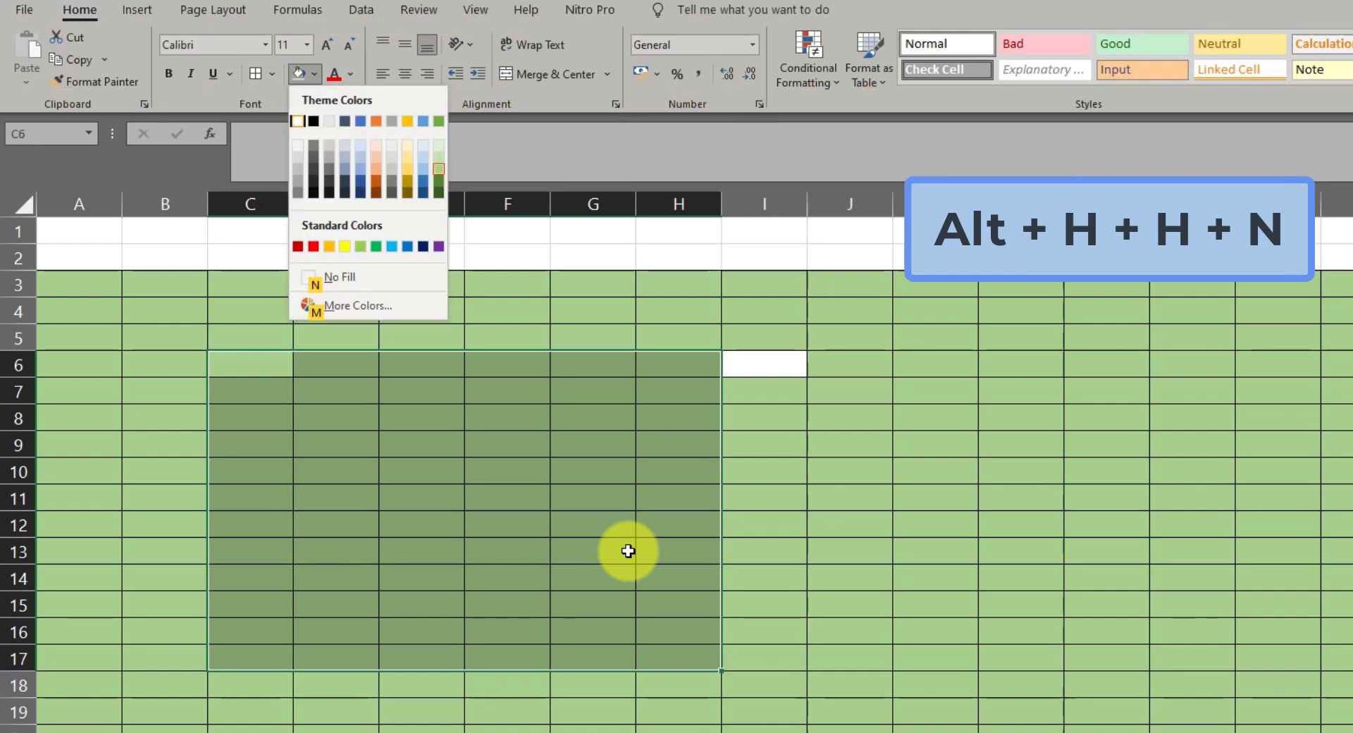
key(n)
click(628, 551)
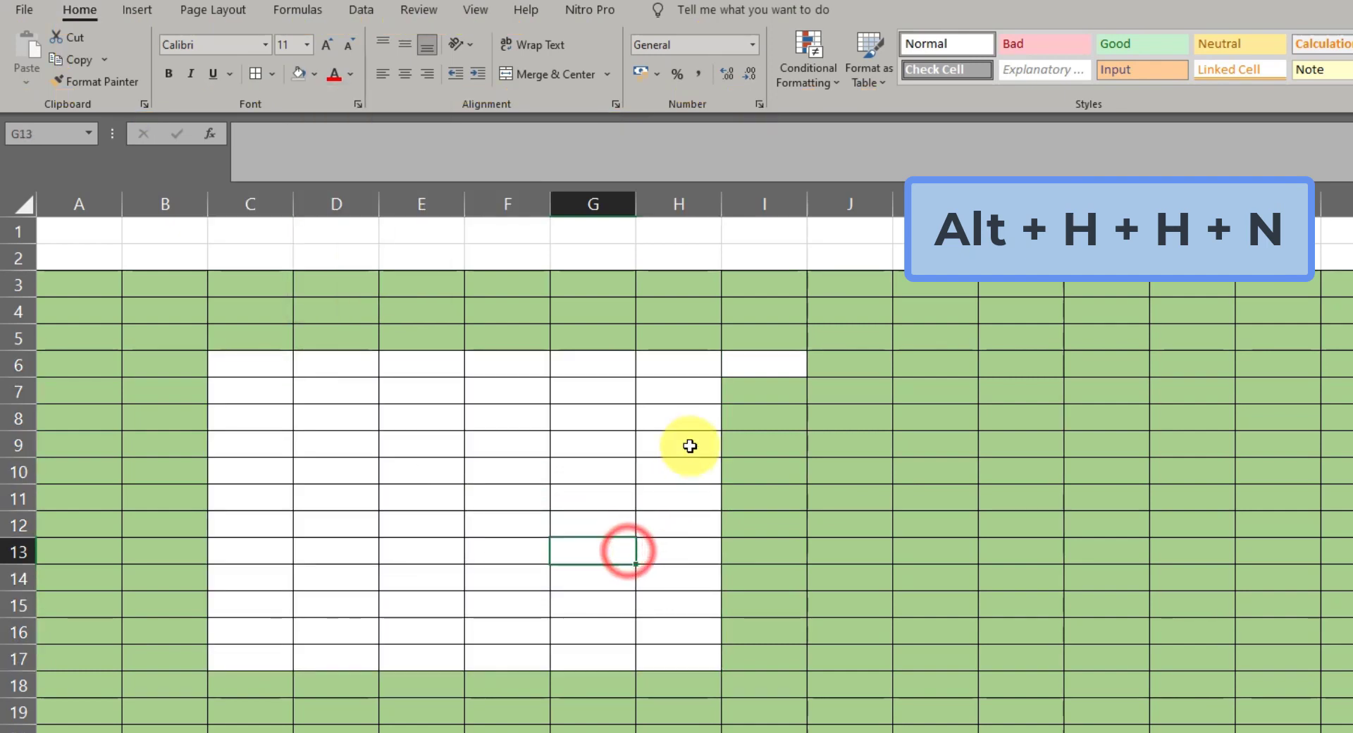
drag(694, 373, 232, 667)
click(523, 507)
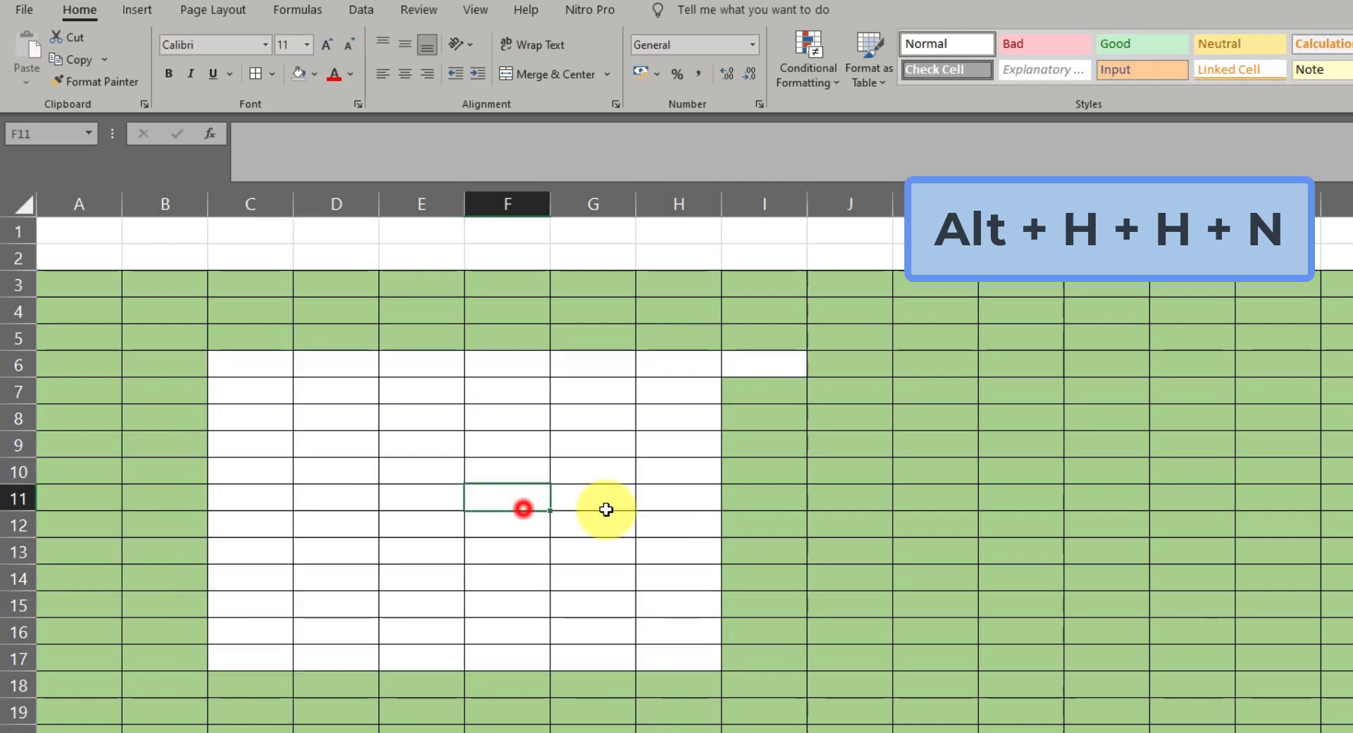
- Clear the green background of the range K5:M10 with No Fill
drag(949, 352, 1101, 460)
key(alt)
key(h)
key(h)
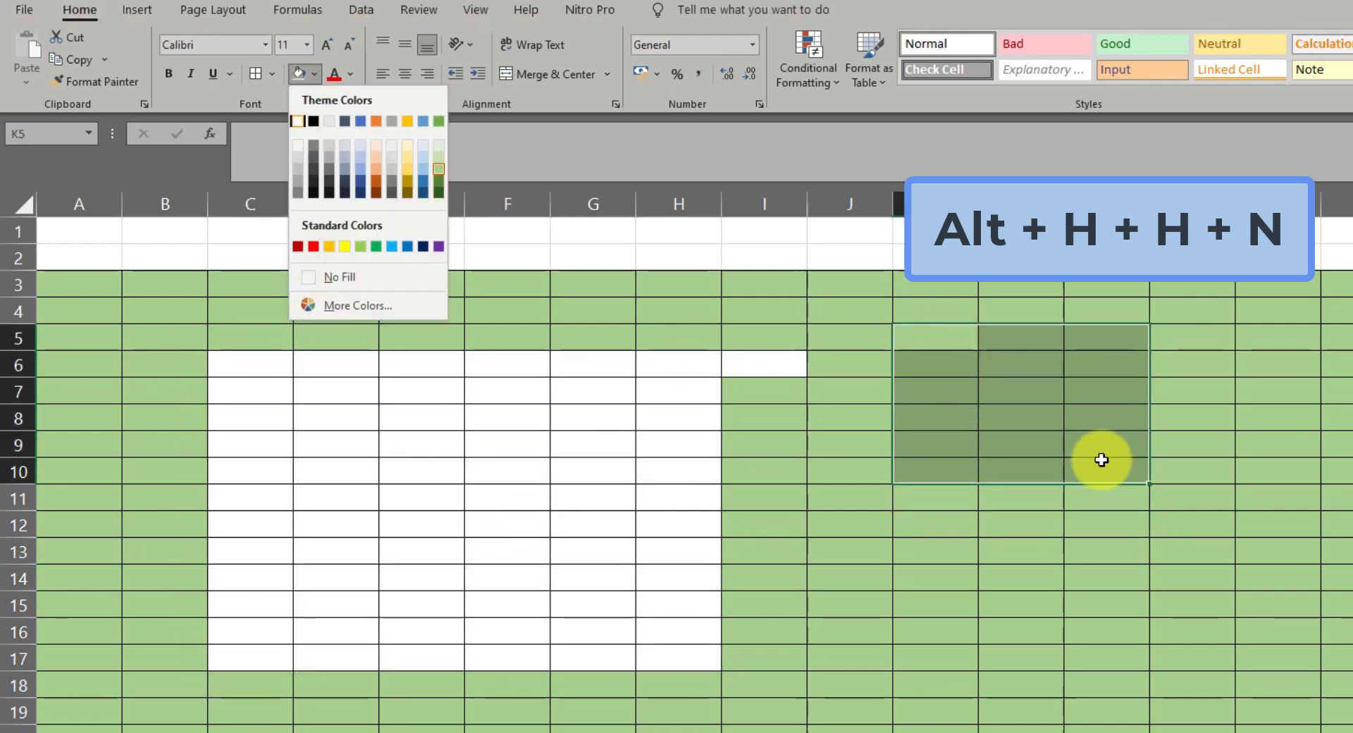
key(n)
click(1211, 465)
click(1128, 465)
drag(945, 518, 1087, 654)
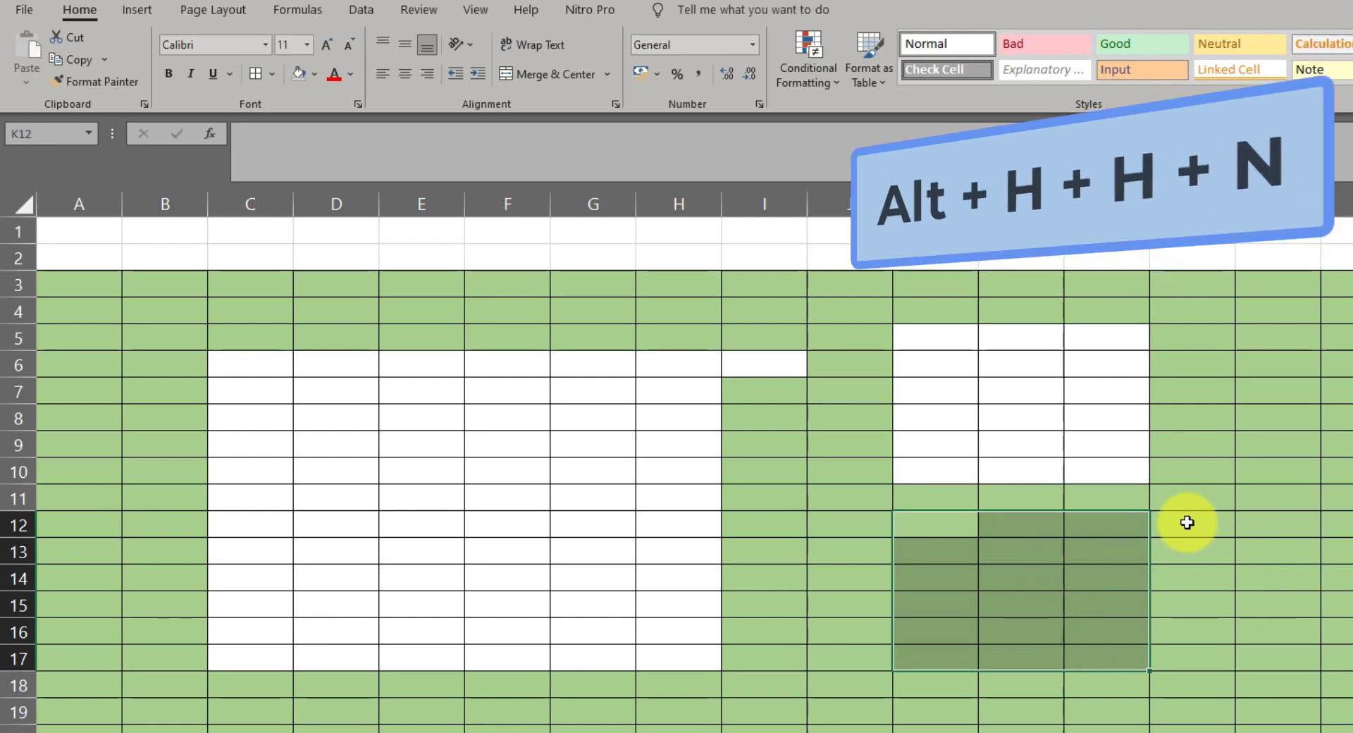
click(1262, 361)
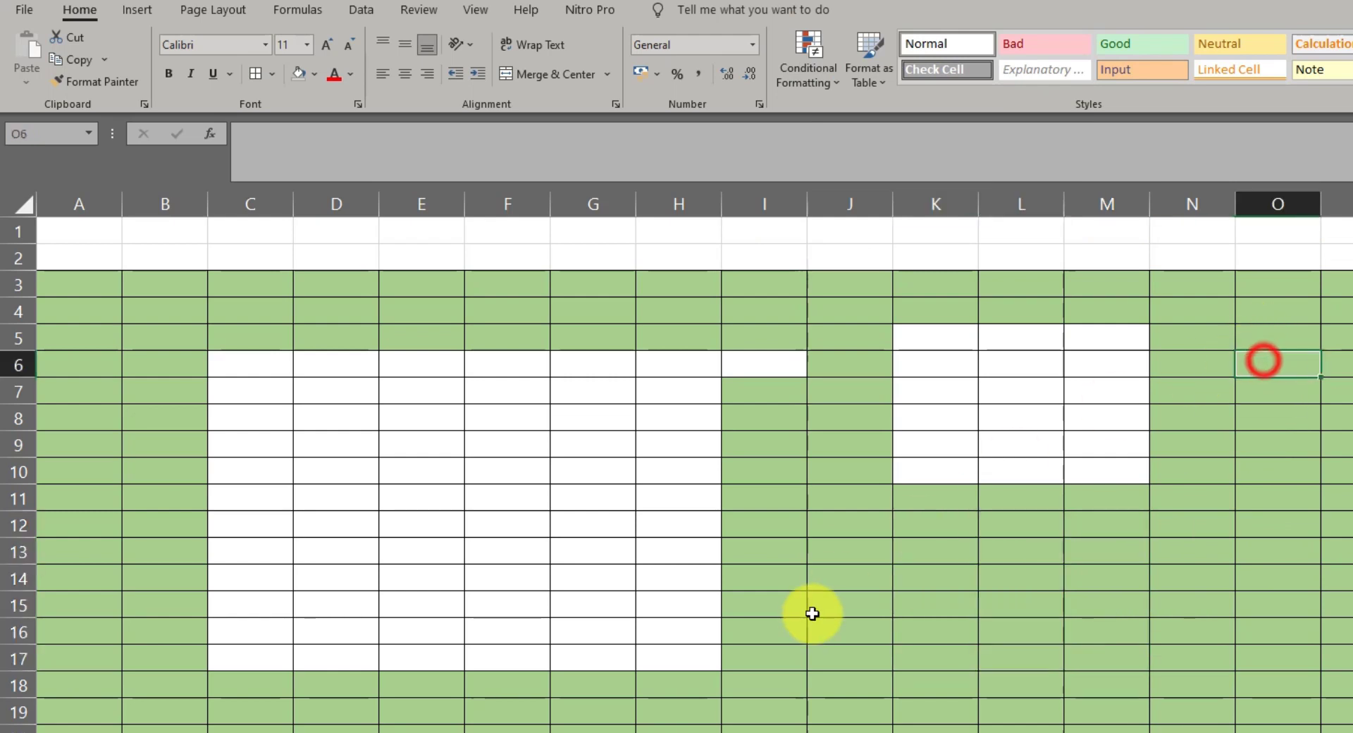
drag(843, 548, 987, 597)
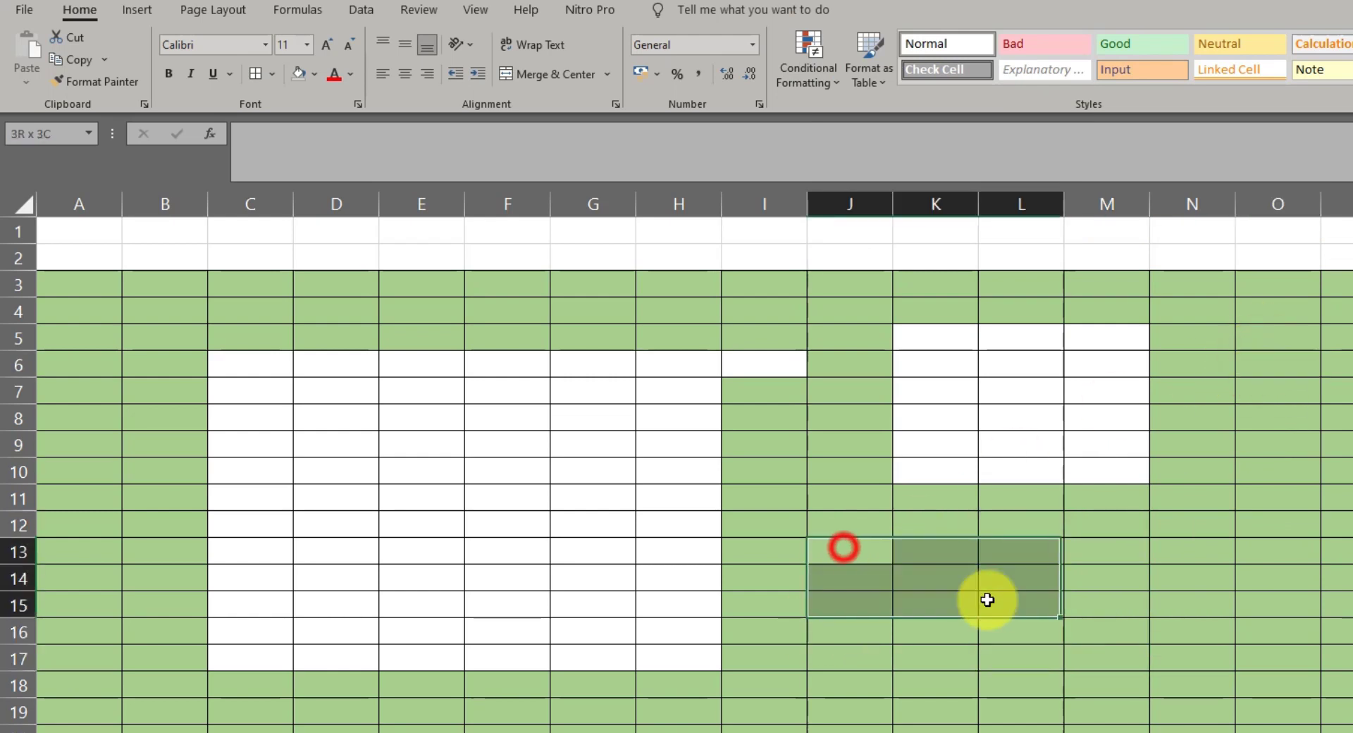
click(852, 525)
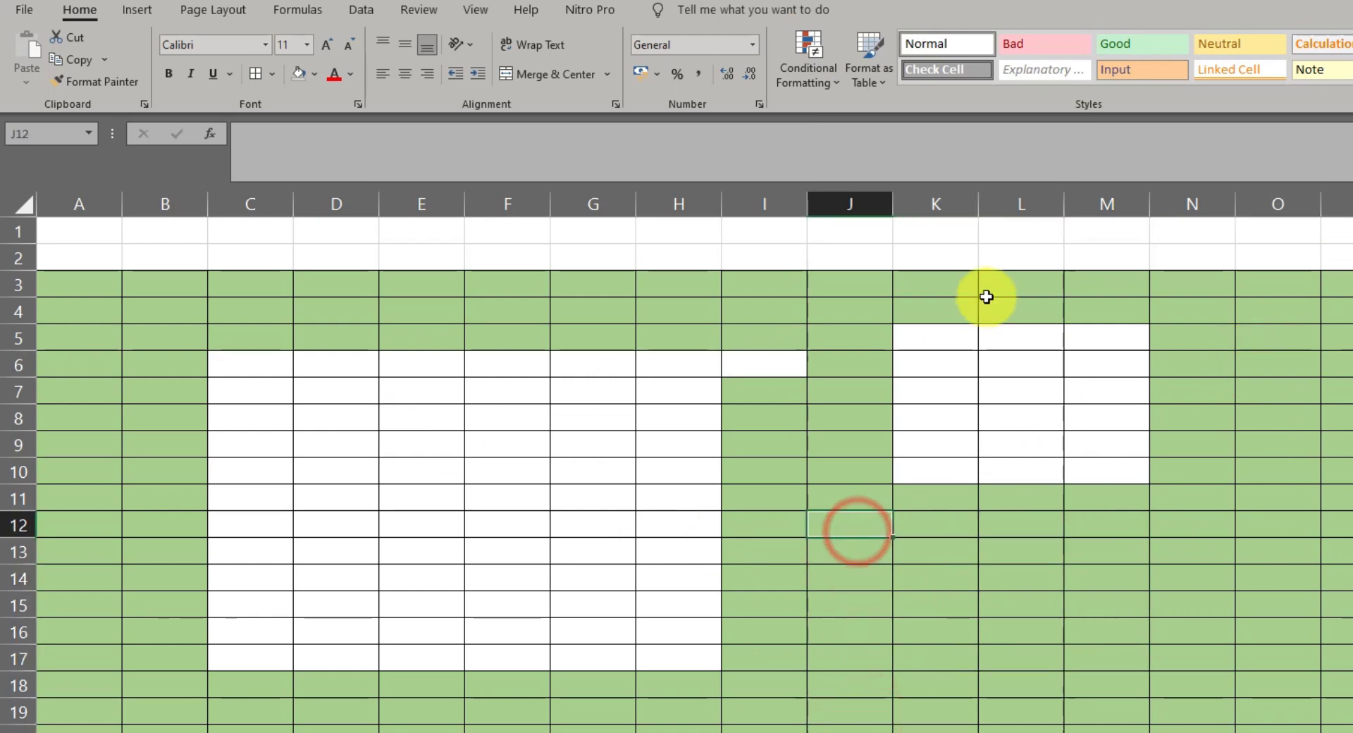
drag(922, 344, 1100, 446)
- Remove all cell borders from the range C6:H17 with the No Border option
drag(242, 357, 659, 662)
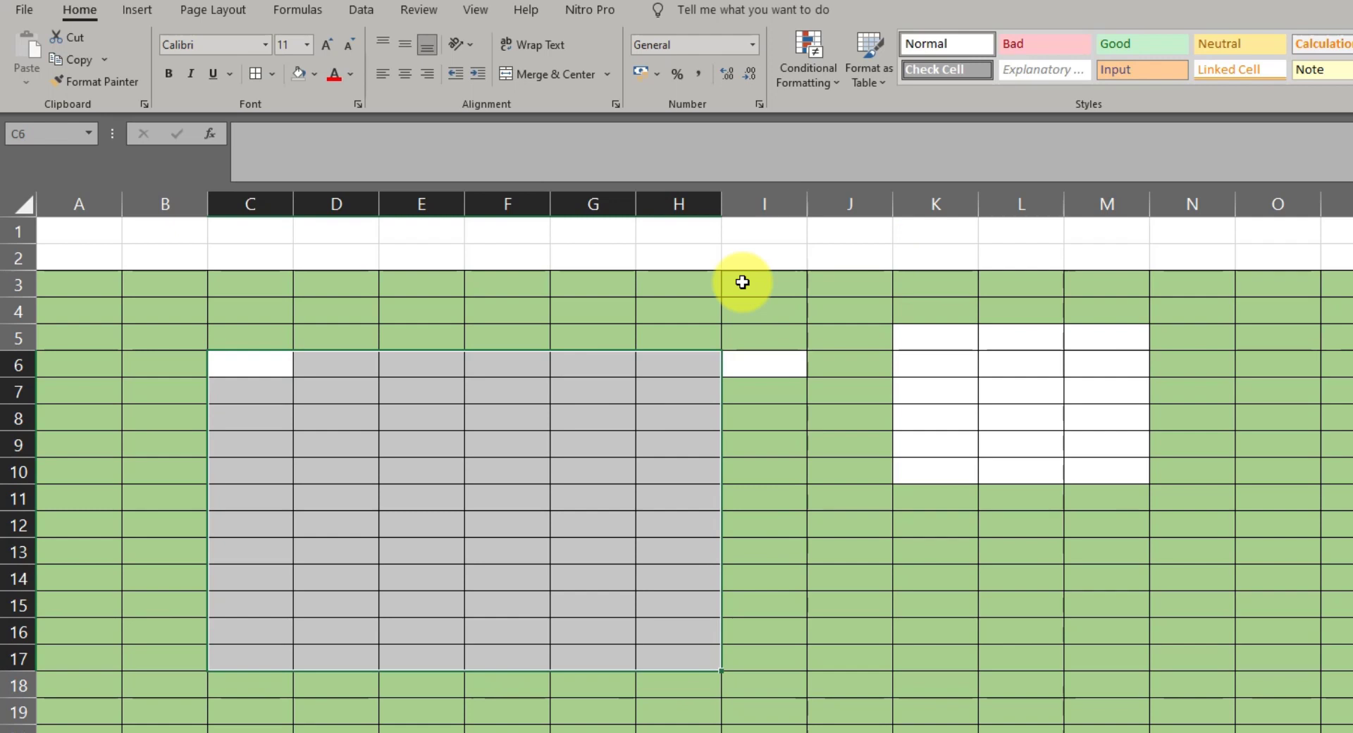
key(alt)
key(h)
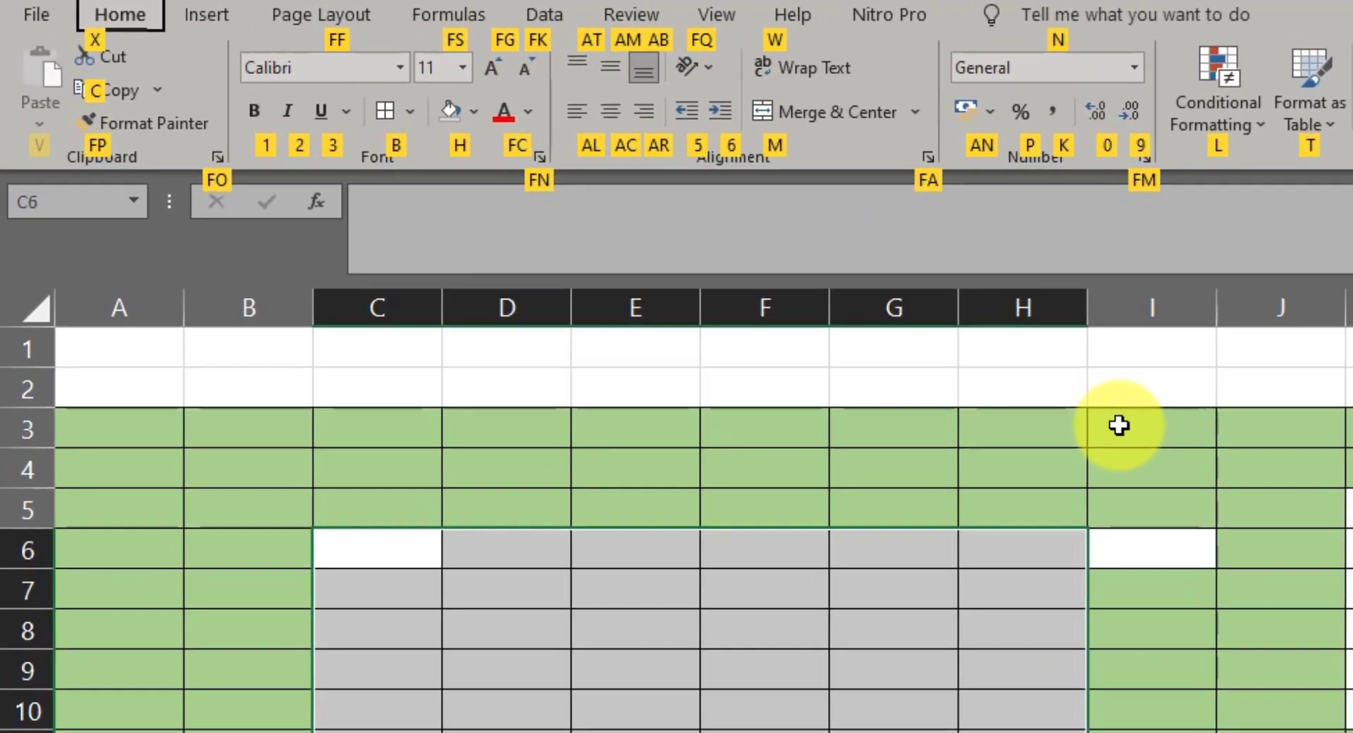
key(b)
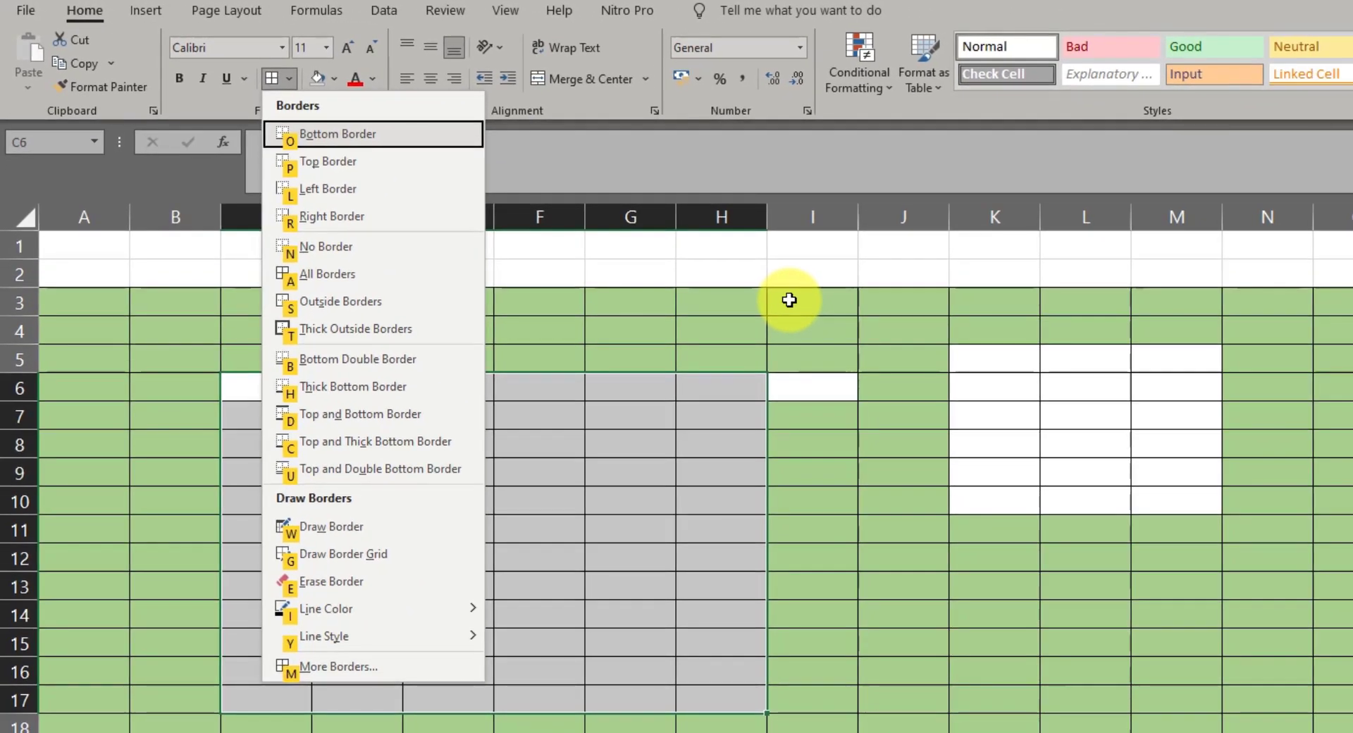
key(n)
click(529, 535)
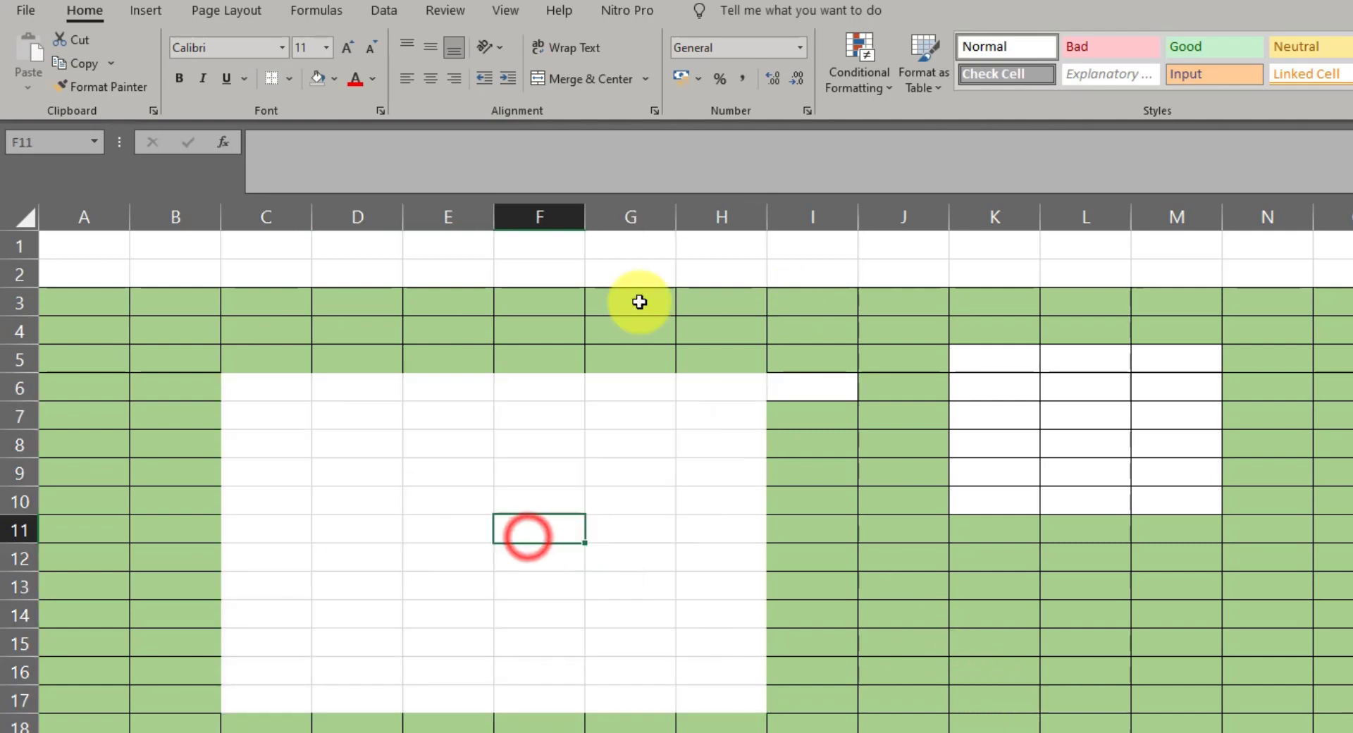
drag(712, 391, 241, 708)
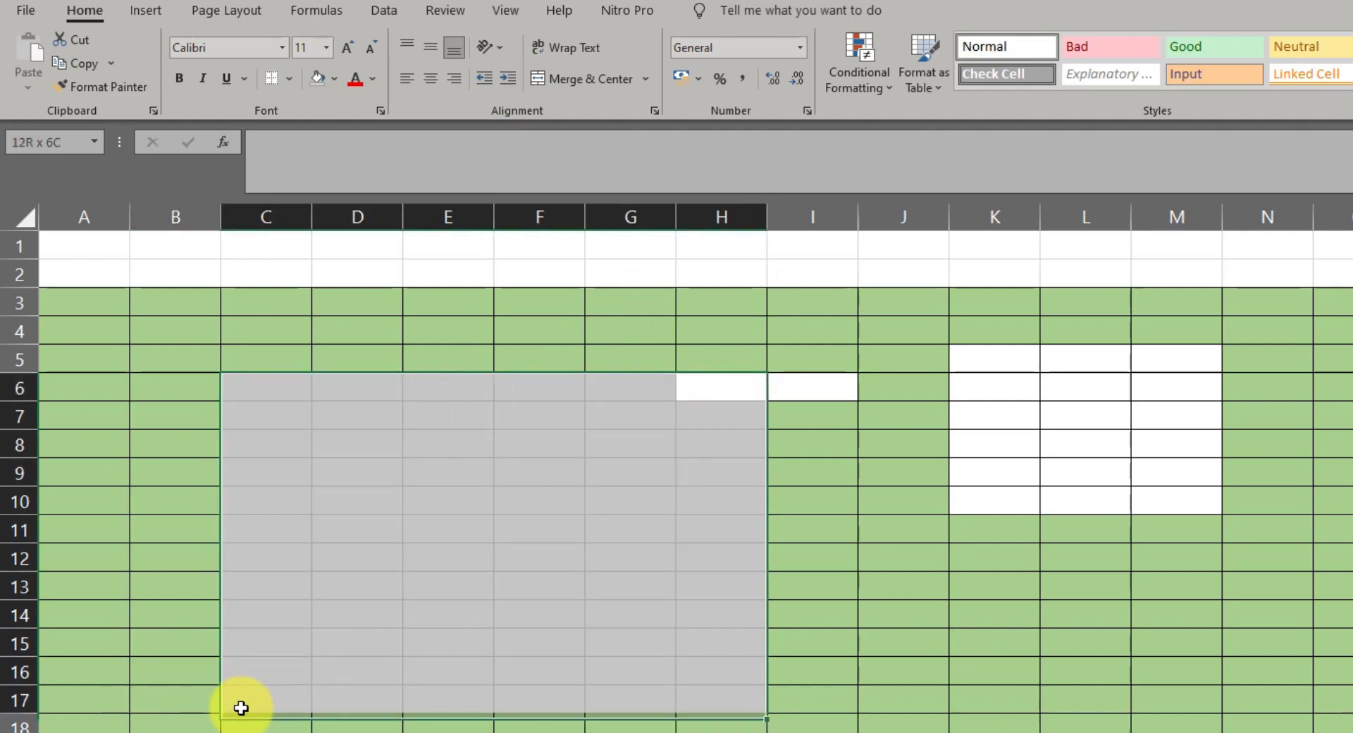
click(698, 556)
click(901, 602)
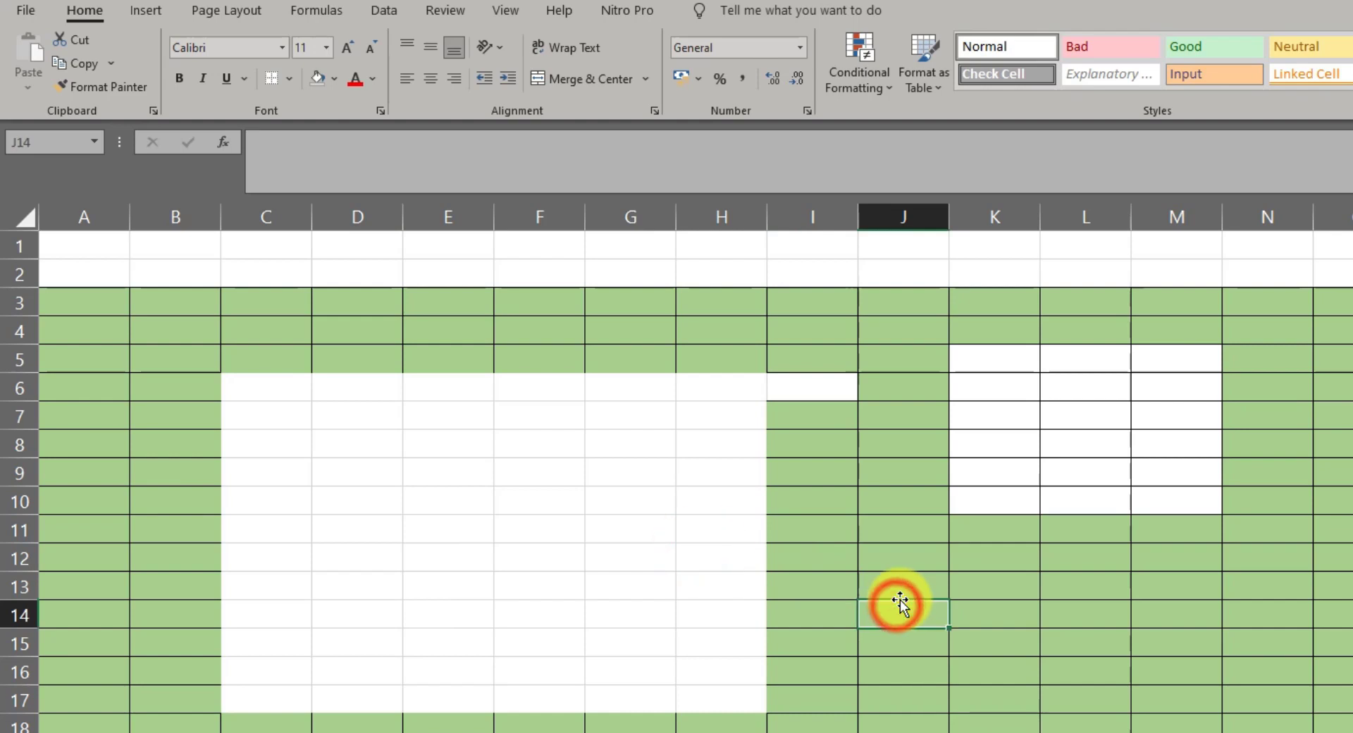
- Apply No Border to cell J14 while leaving its green fill in place
key(alt)
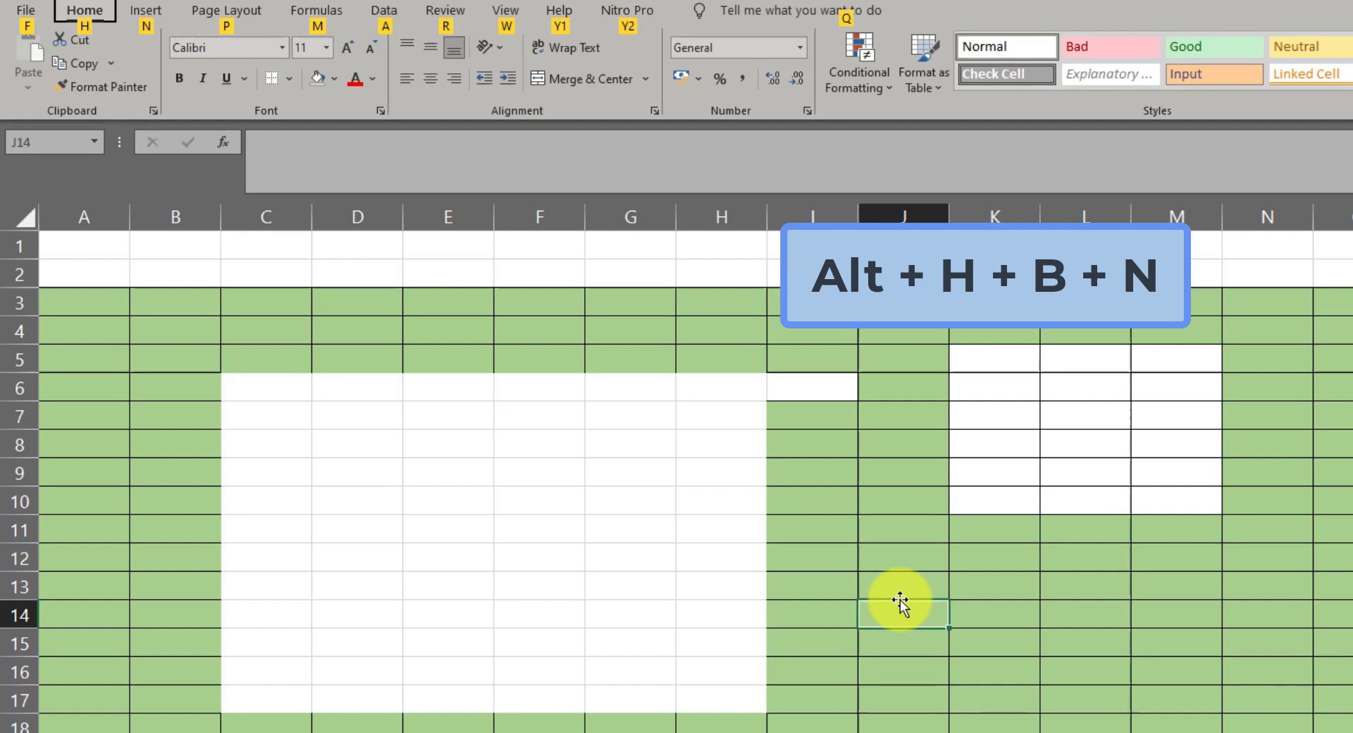
key(h)
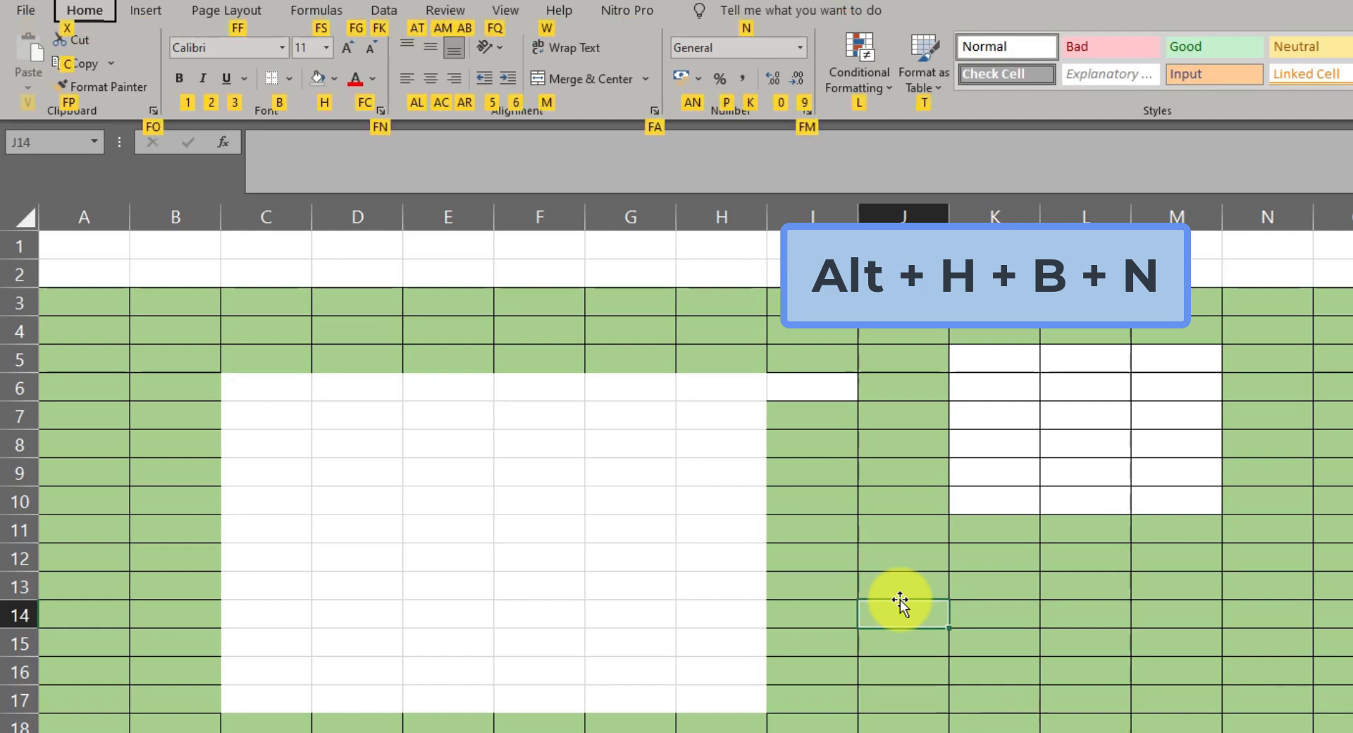
key(b)
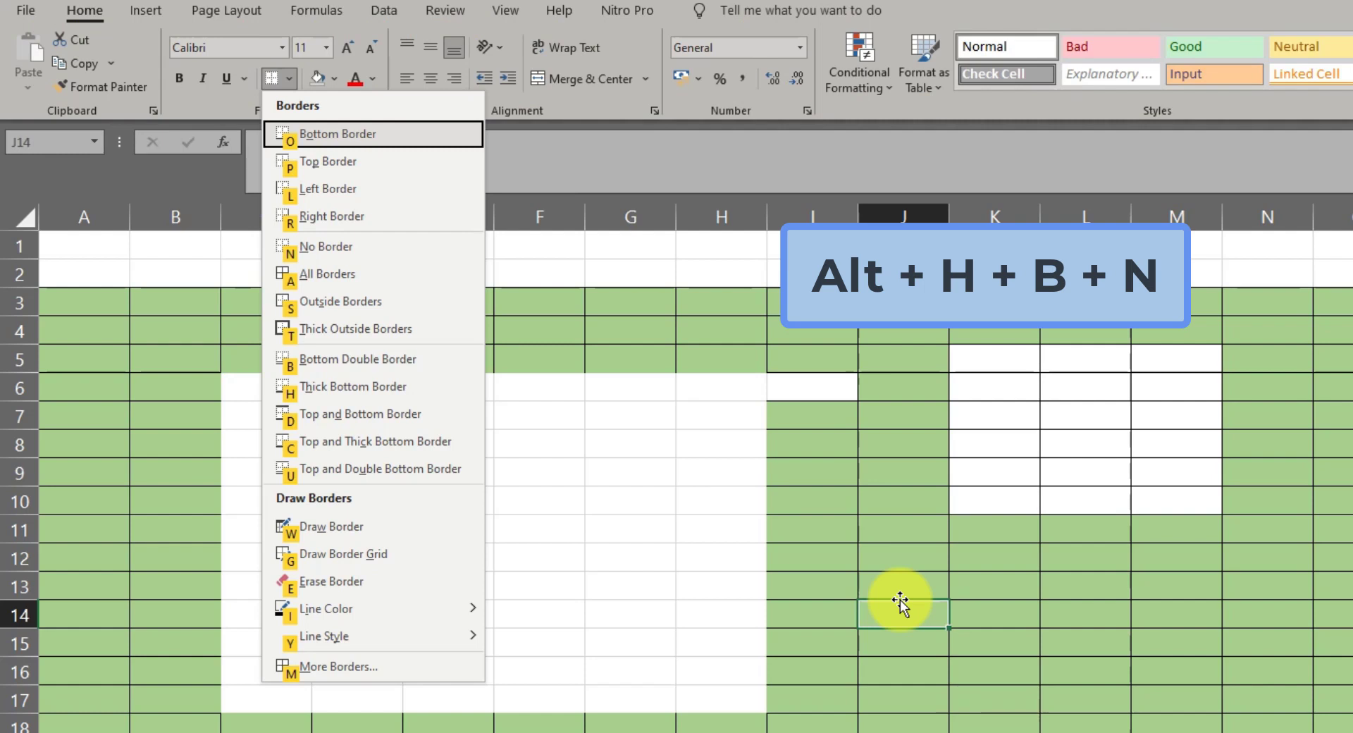
key(n)
click(909, 699)
click(916, 625)
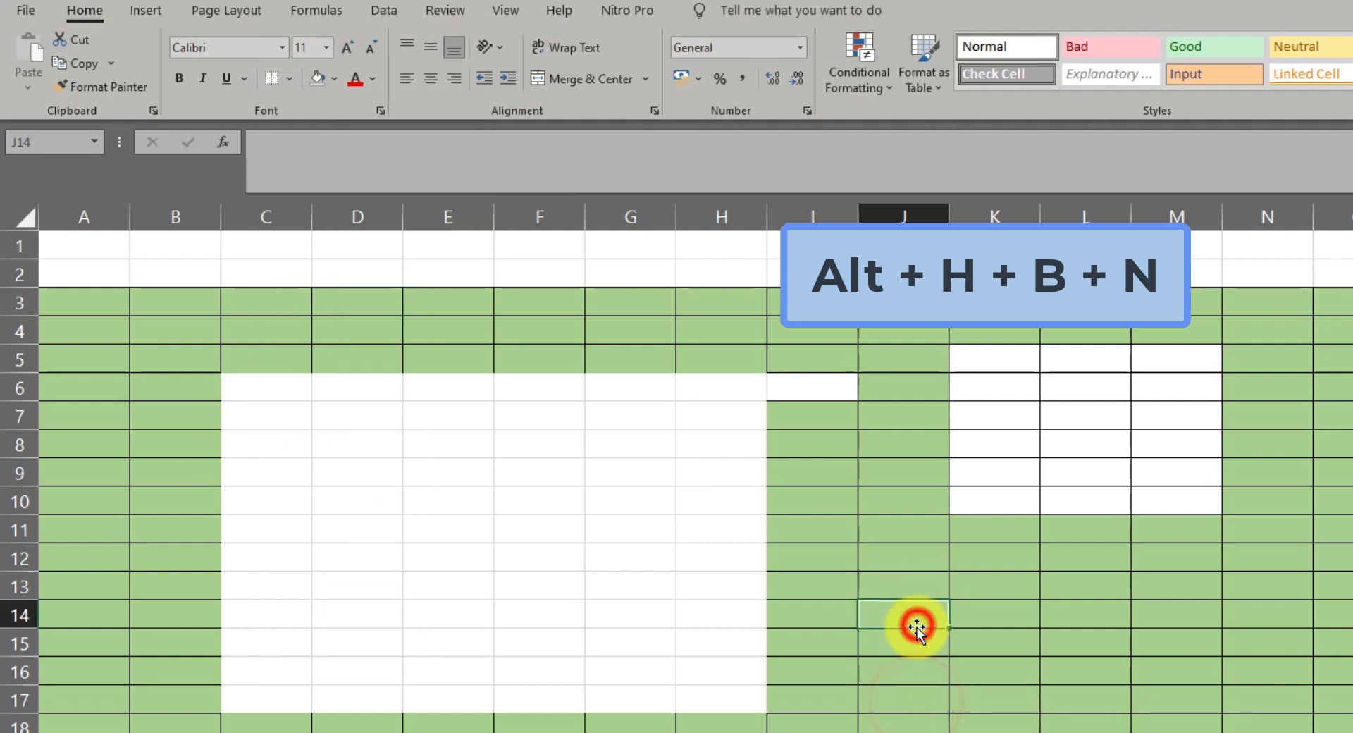
- Apply No Fill to the range L14:M17
drag(1184, 607, 1079, 705)
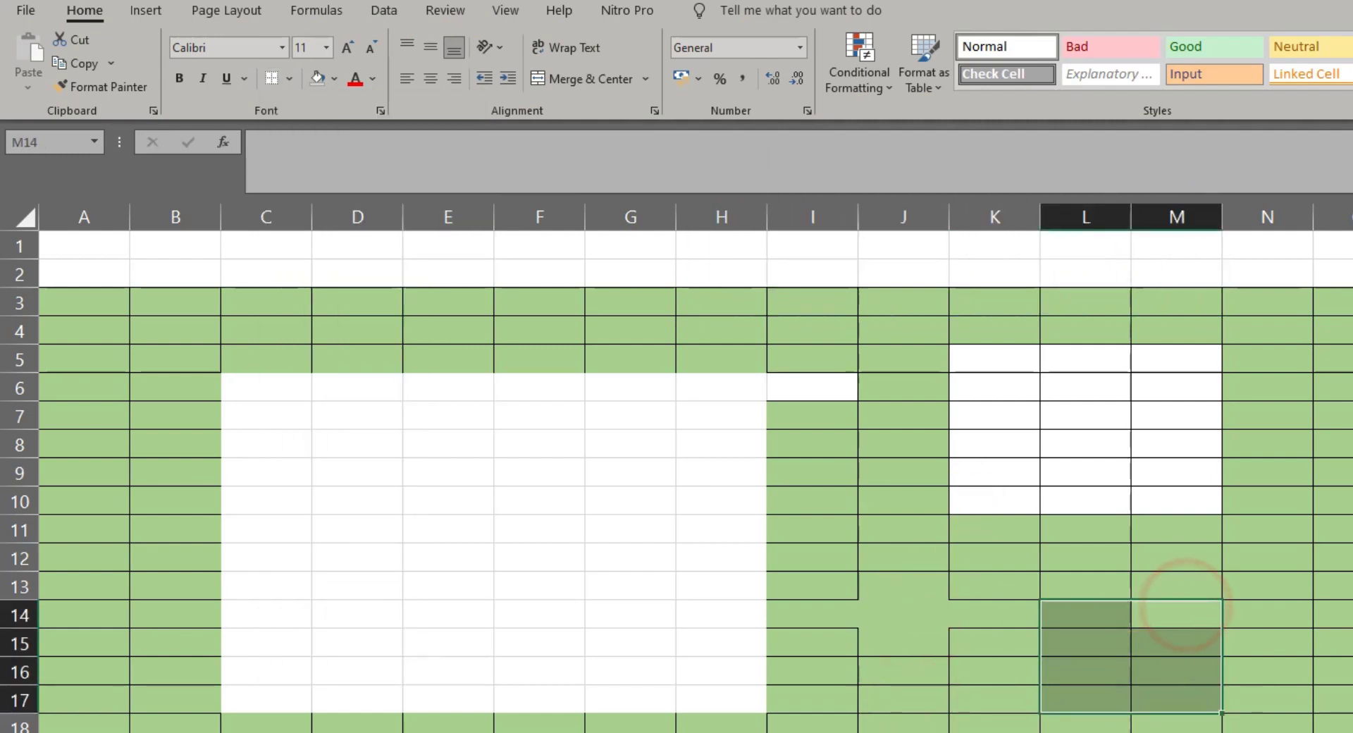
key(alt)
key(h)
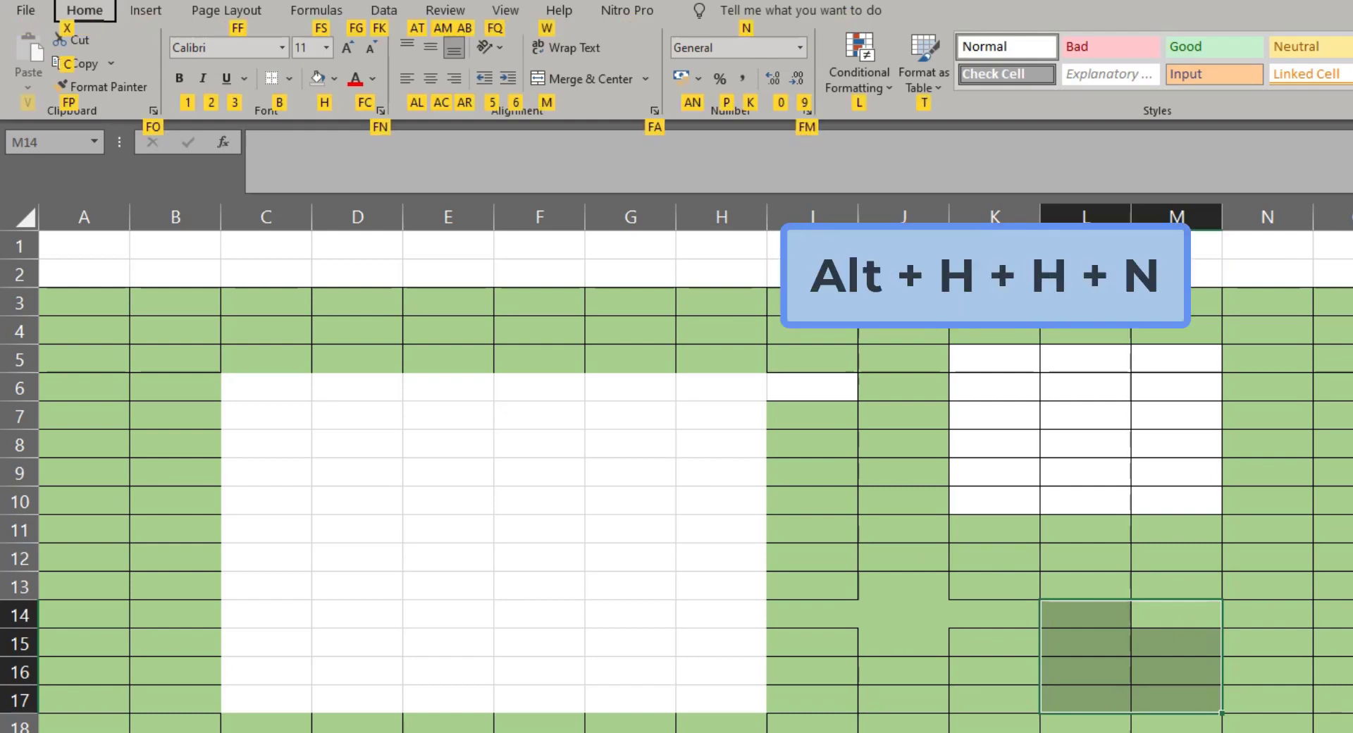
key(h)
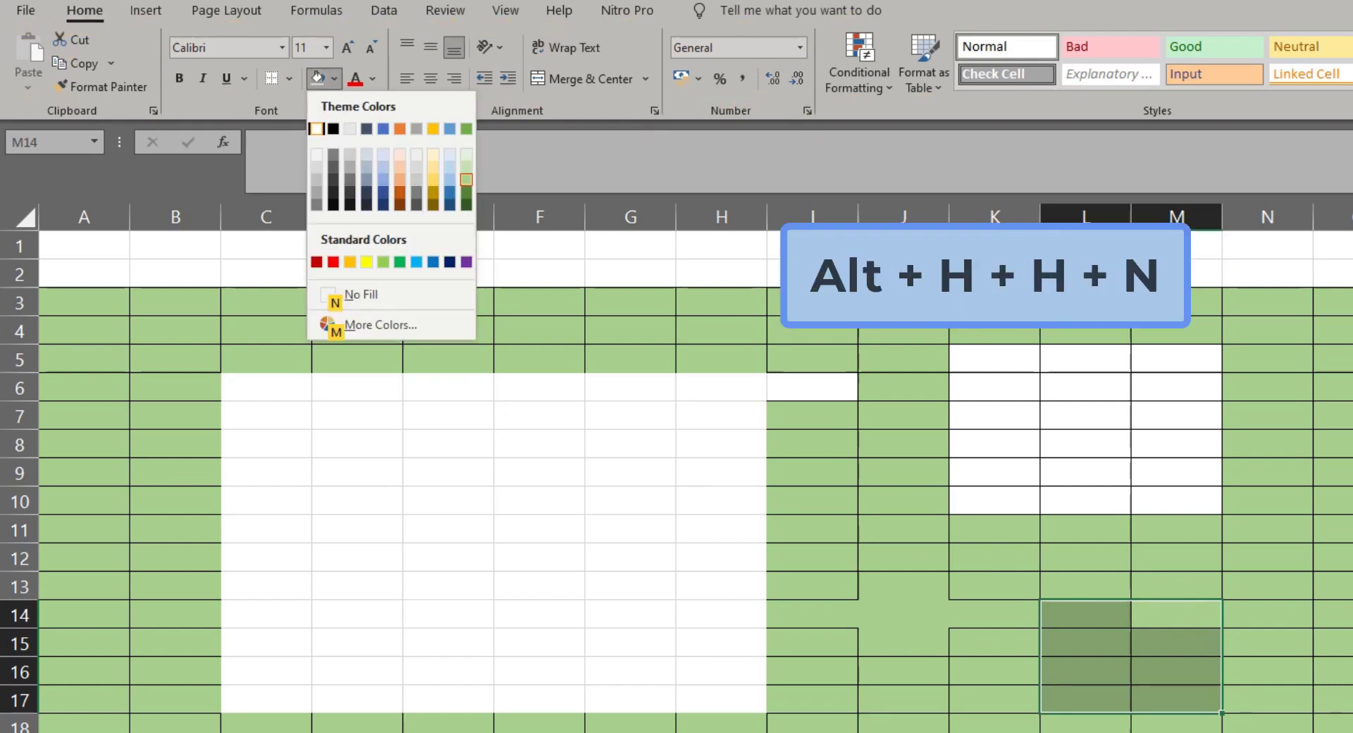
key(n)
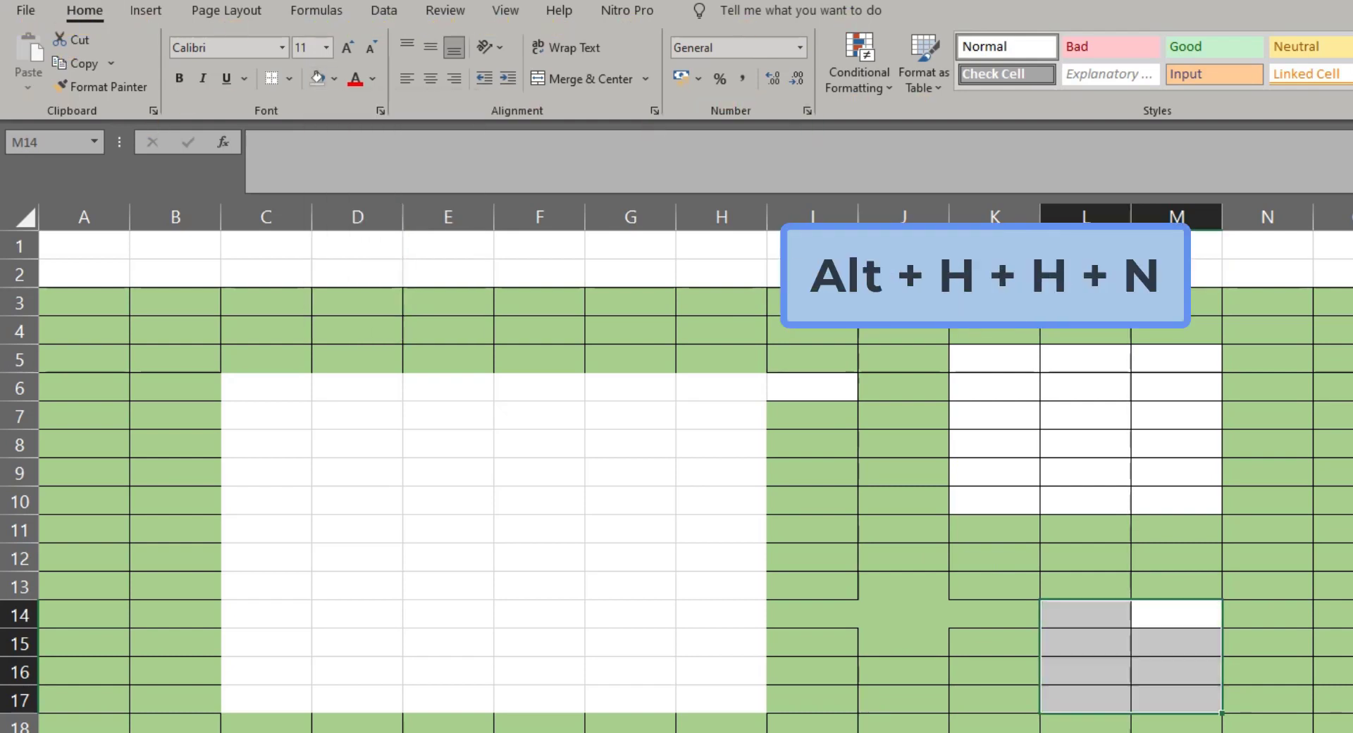
click(1293, 679)
drag(1171, 618, 1079, 689)
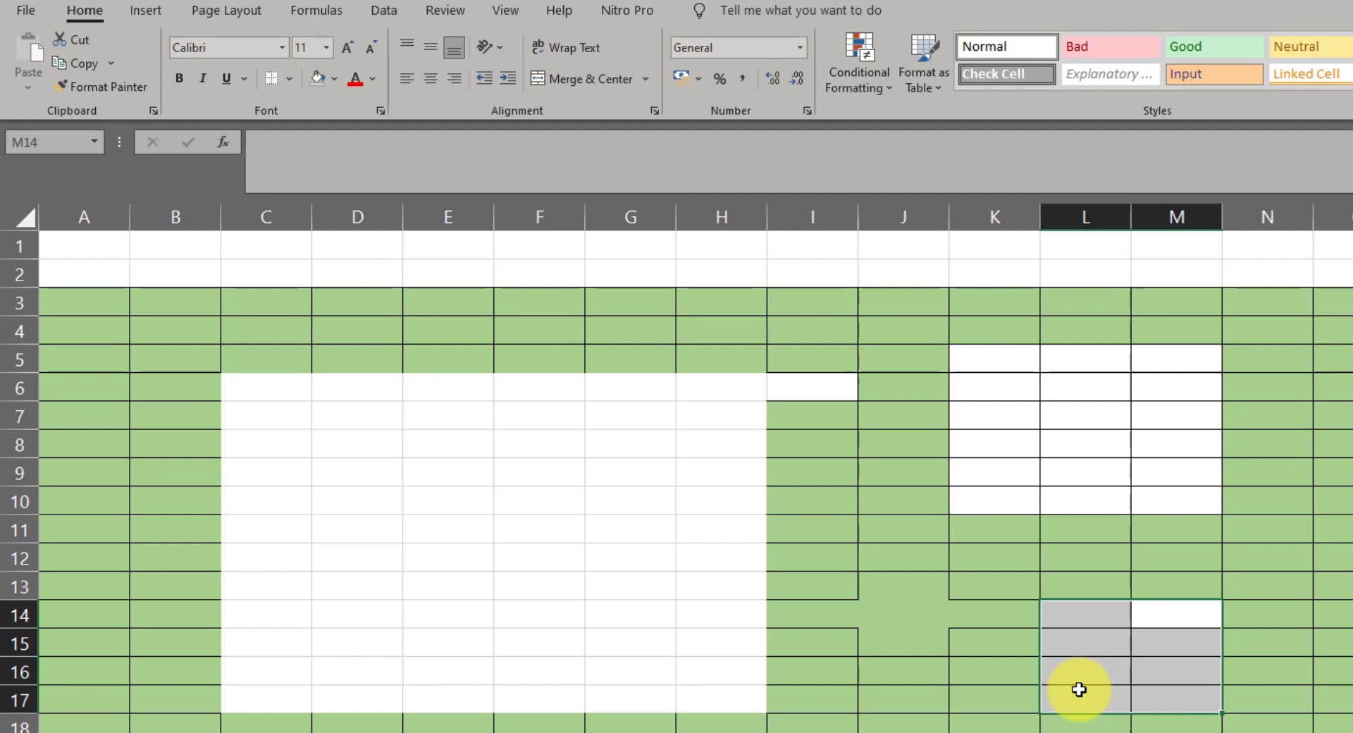
- Enter the number 500 in cell E8 inside the cleared white area
click(613, 632)
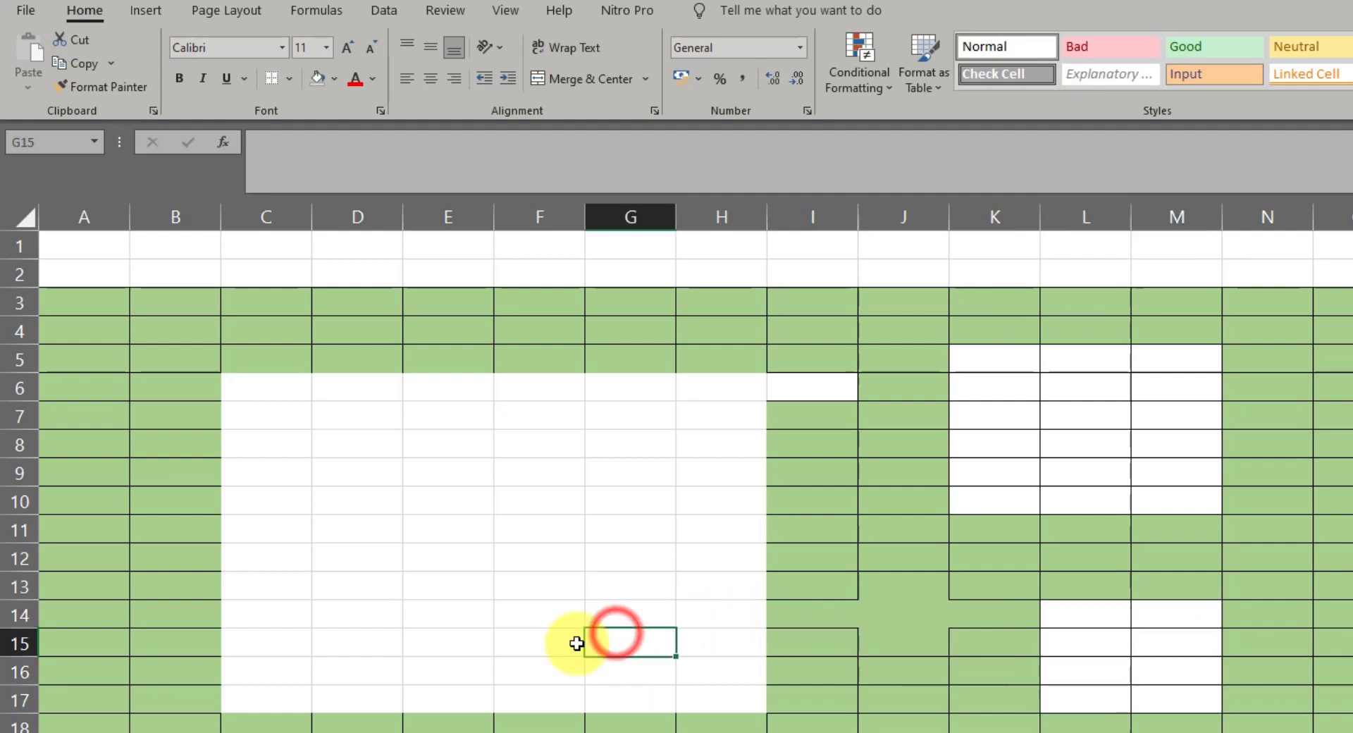
click(457, 541)
click(447, 465)
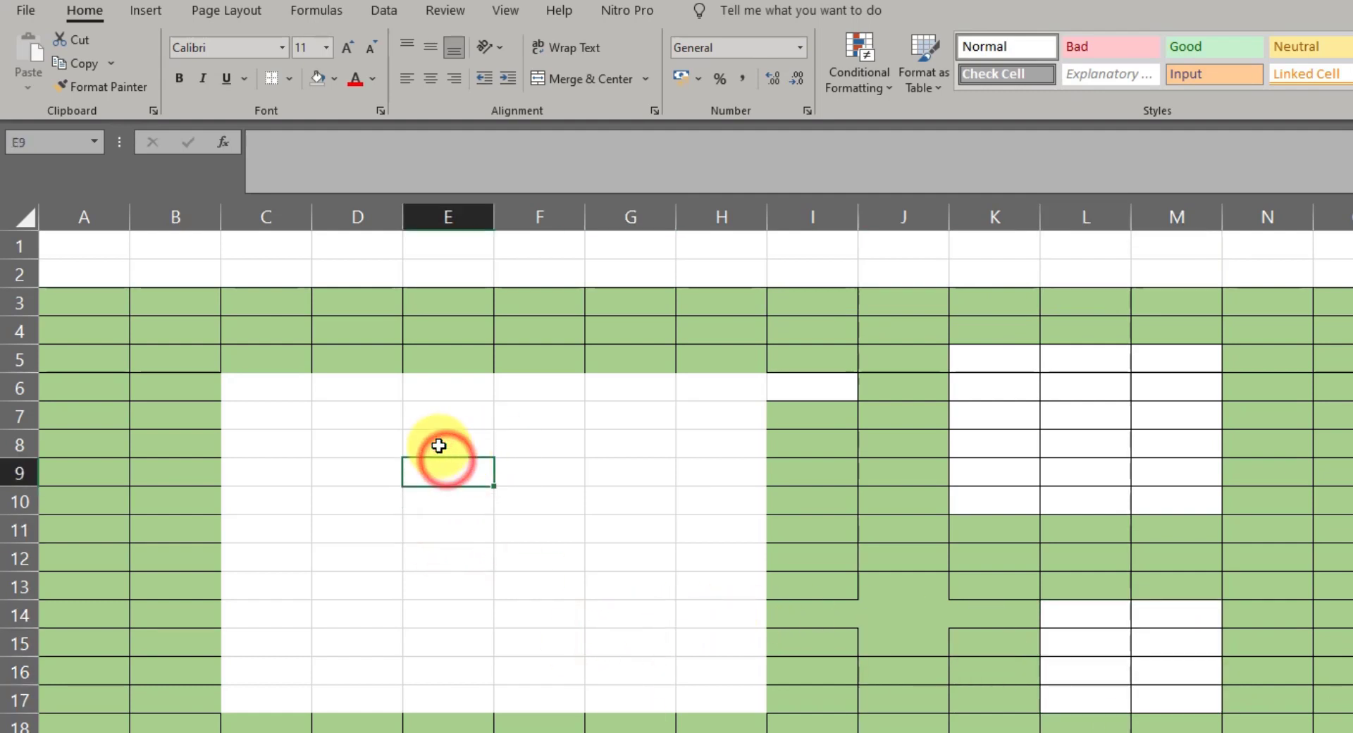
click(439, 445)
text(500)
key(Return)
- Apply a Bottom Double Border to cell E8, which contains the number 500
click(446, 446)
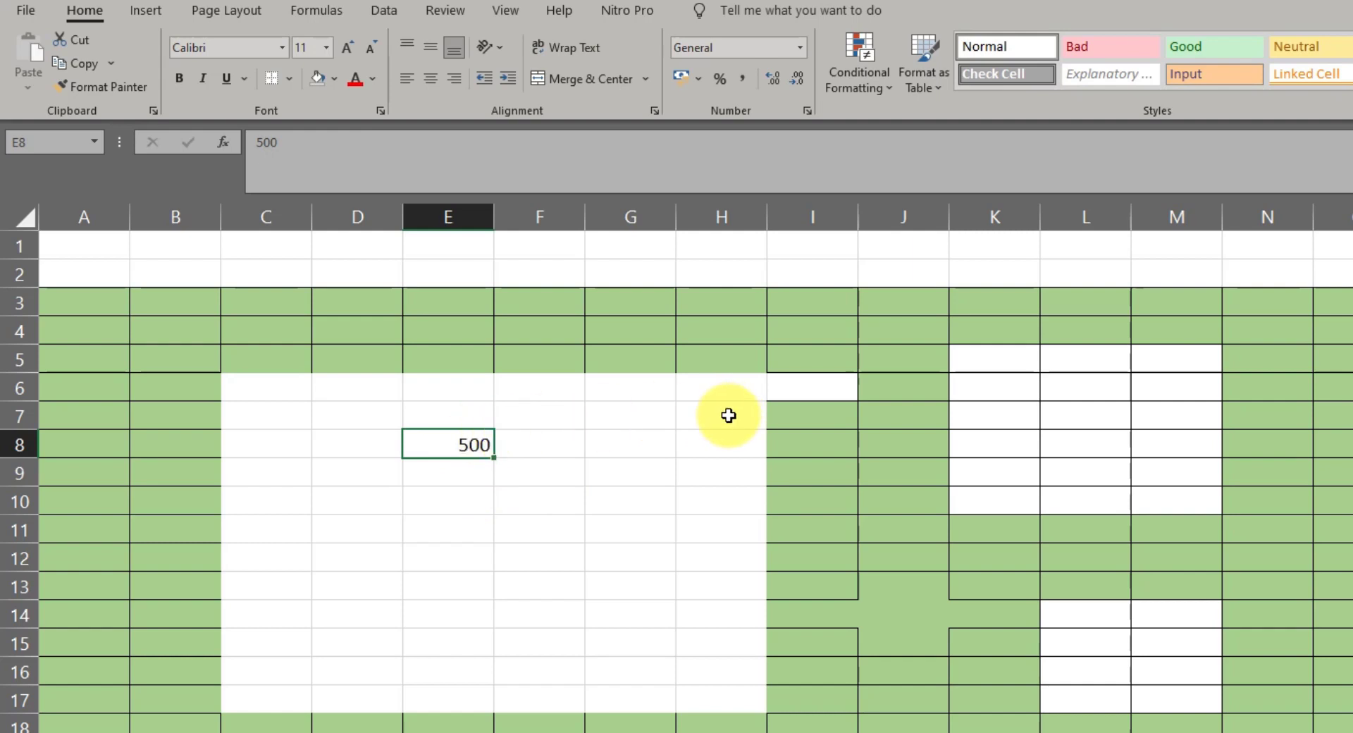
key(alt)
key(h)
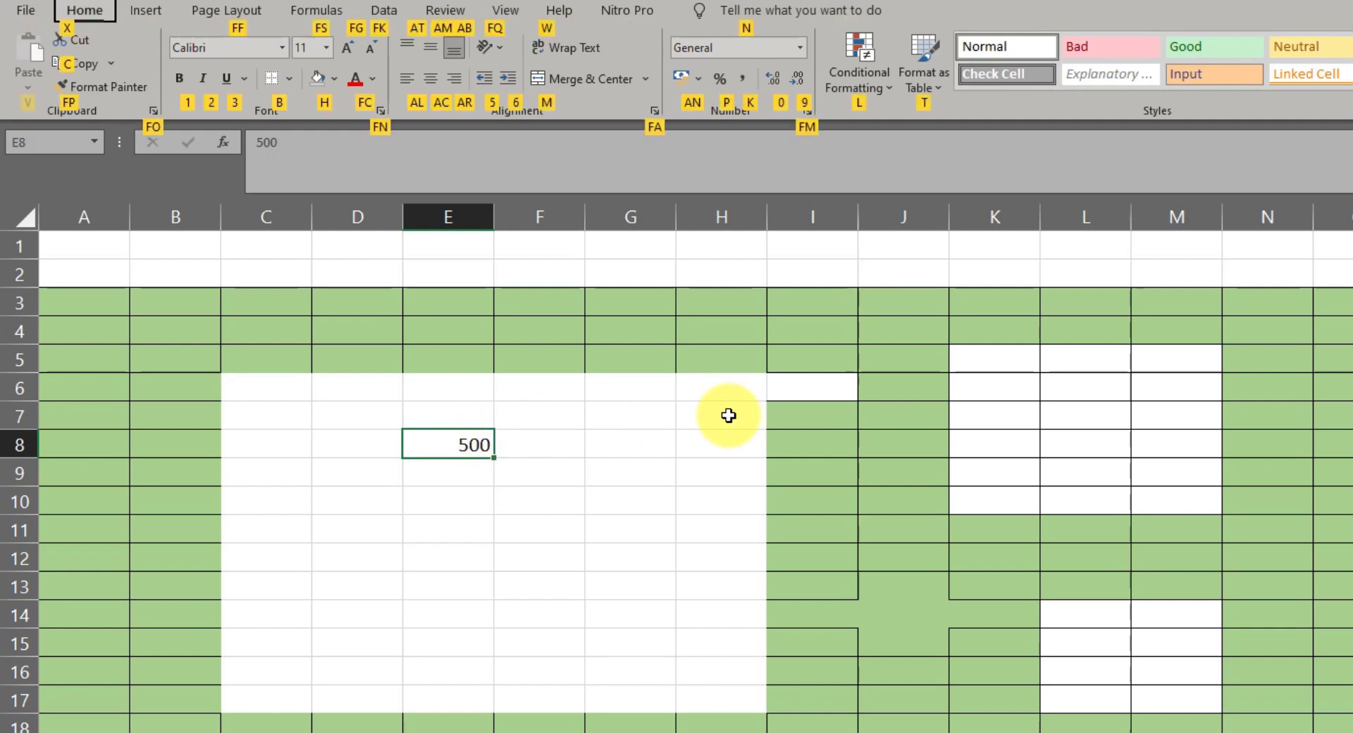
key(b)
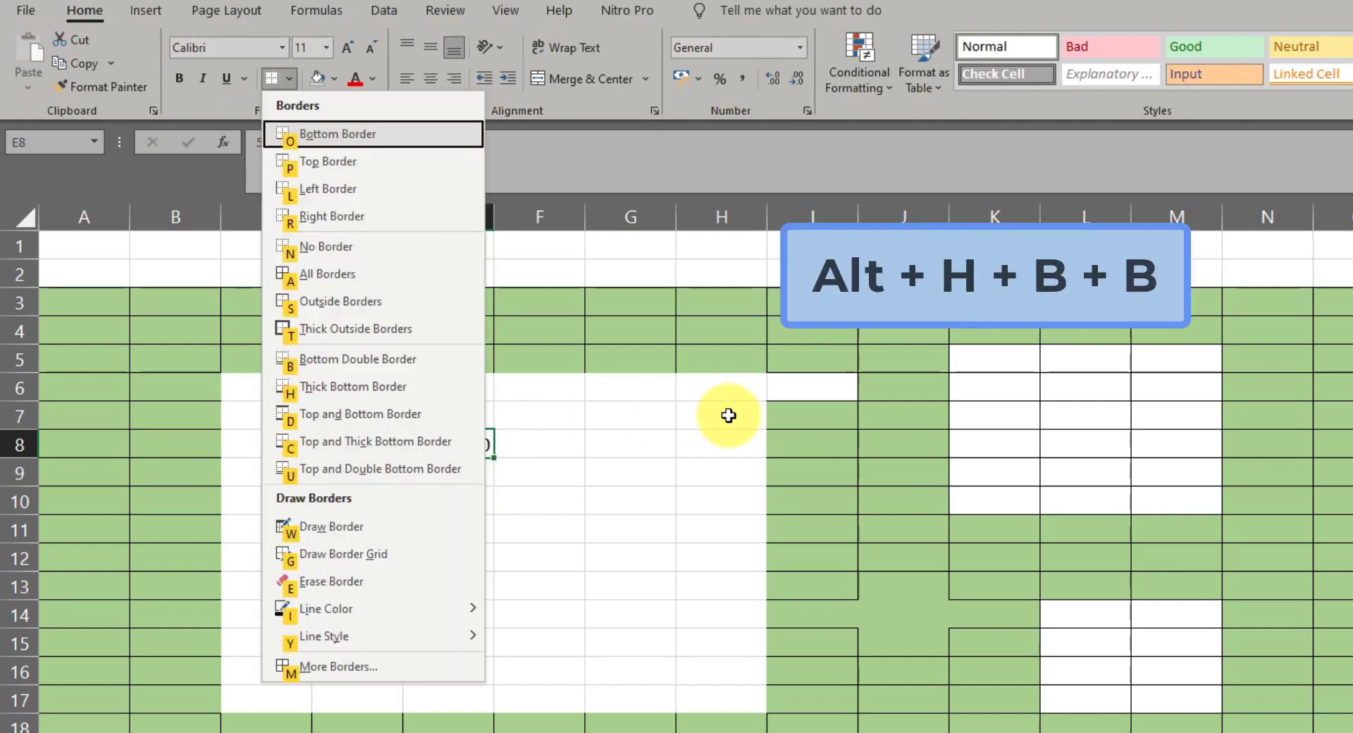
key(b)
click(565, 477)
click(459, 437)
click(624, 611)
- Enter the number 750 in cell F9
click(576, 481)
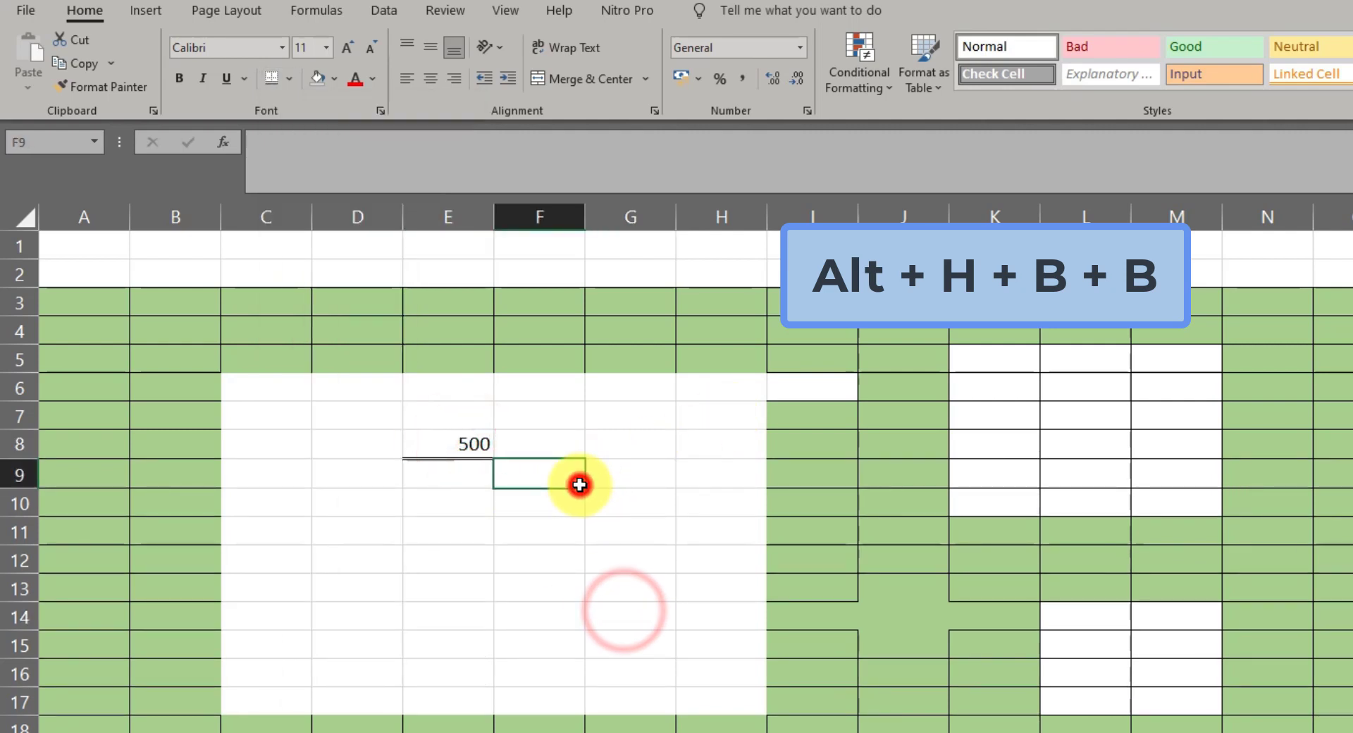
text(750)
key(Return)
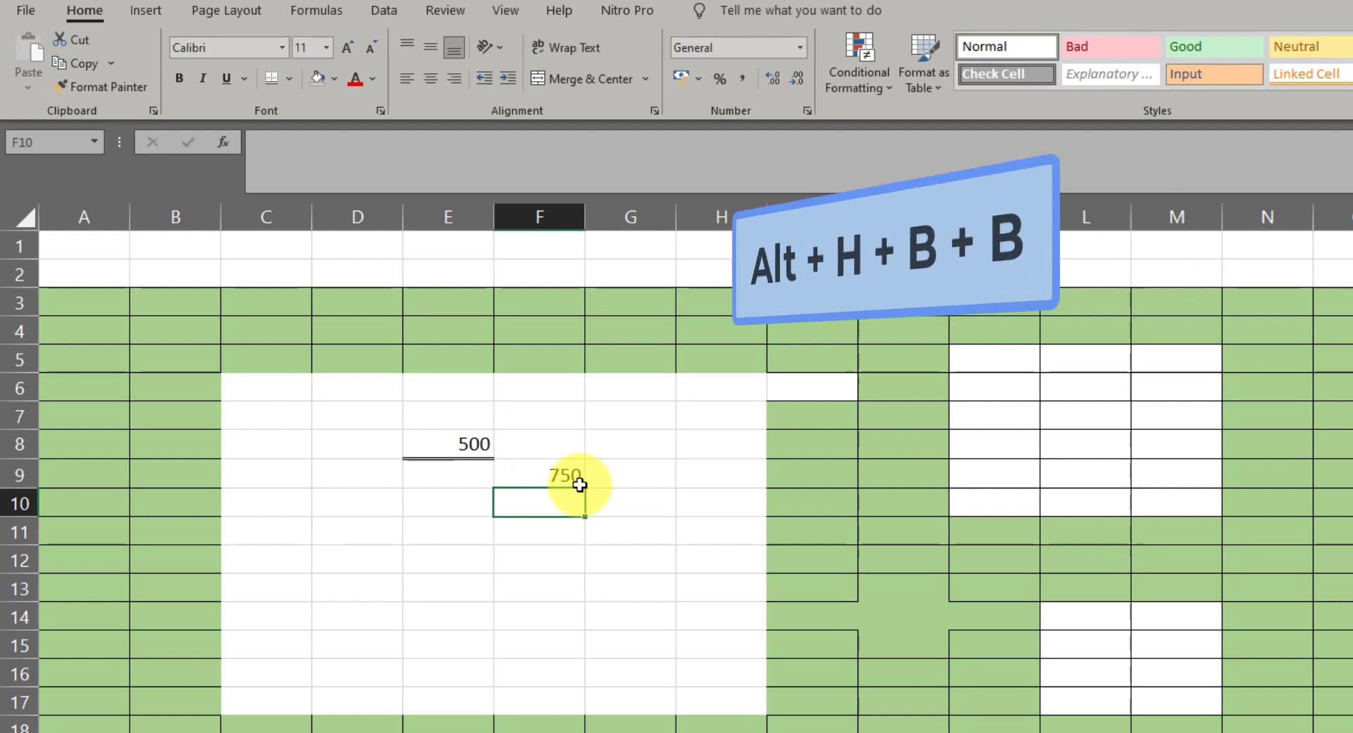
- Apply a Bottom Double Border to cell F9
click(563, 476)
key(alt)
key(h)
key(b)
key(b)
click(637, 599)
click(559, 468)
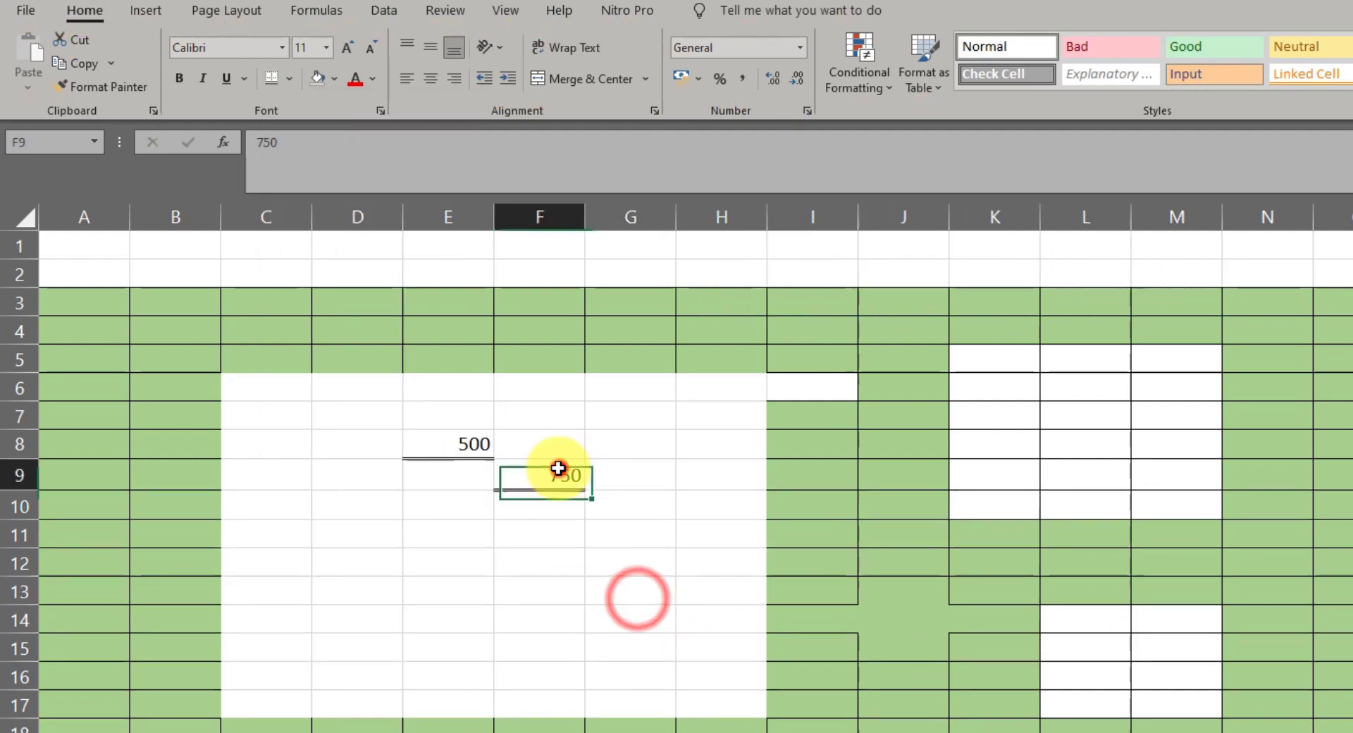
click(634, 499)
click(558, 525)
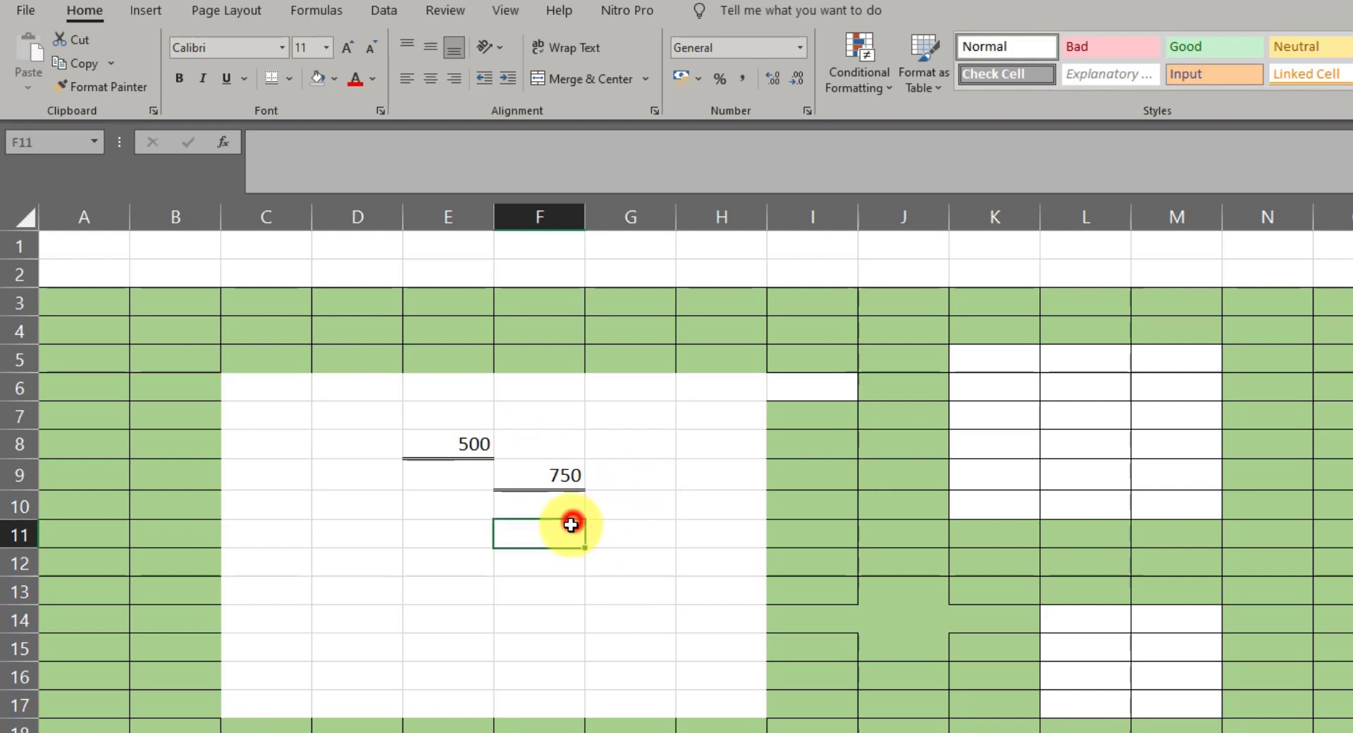
click(548, 473)
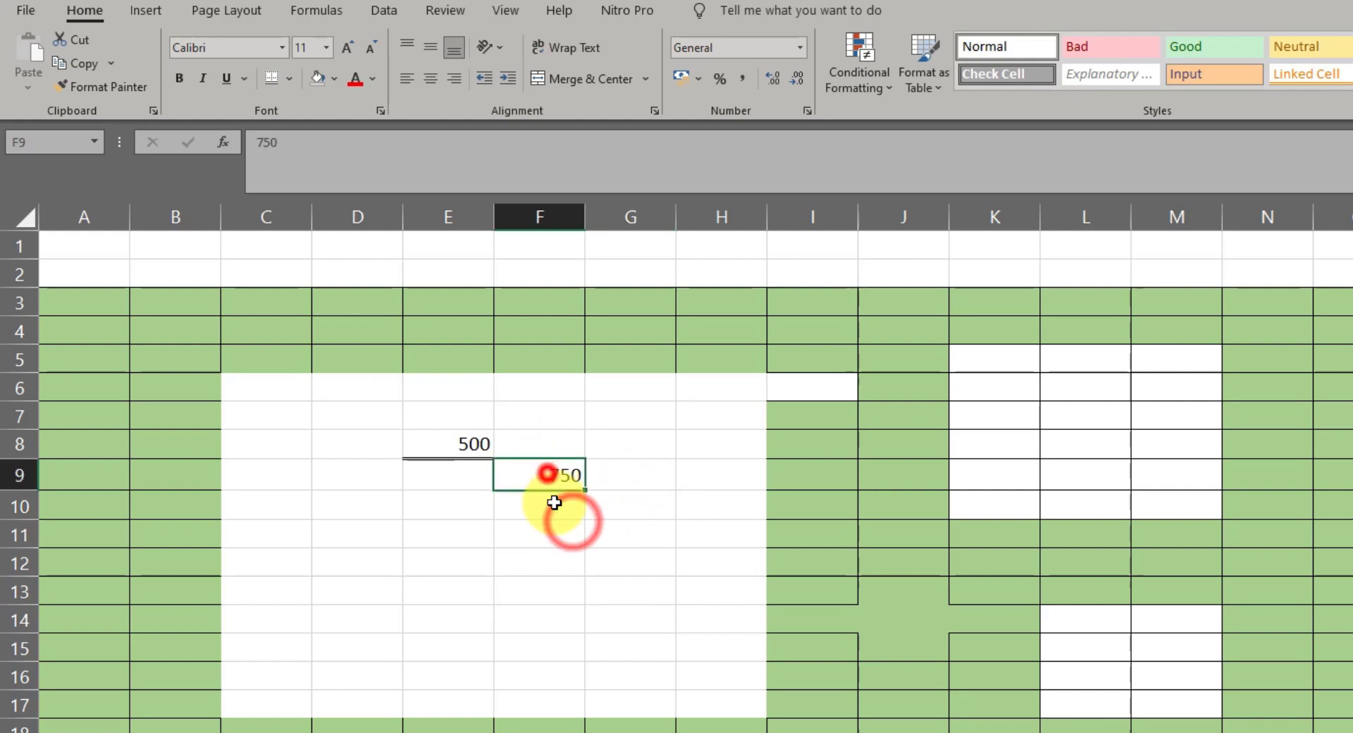
click(553, 639)
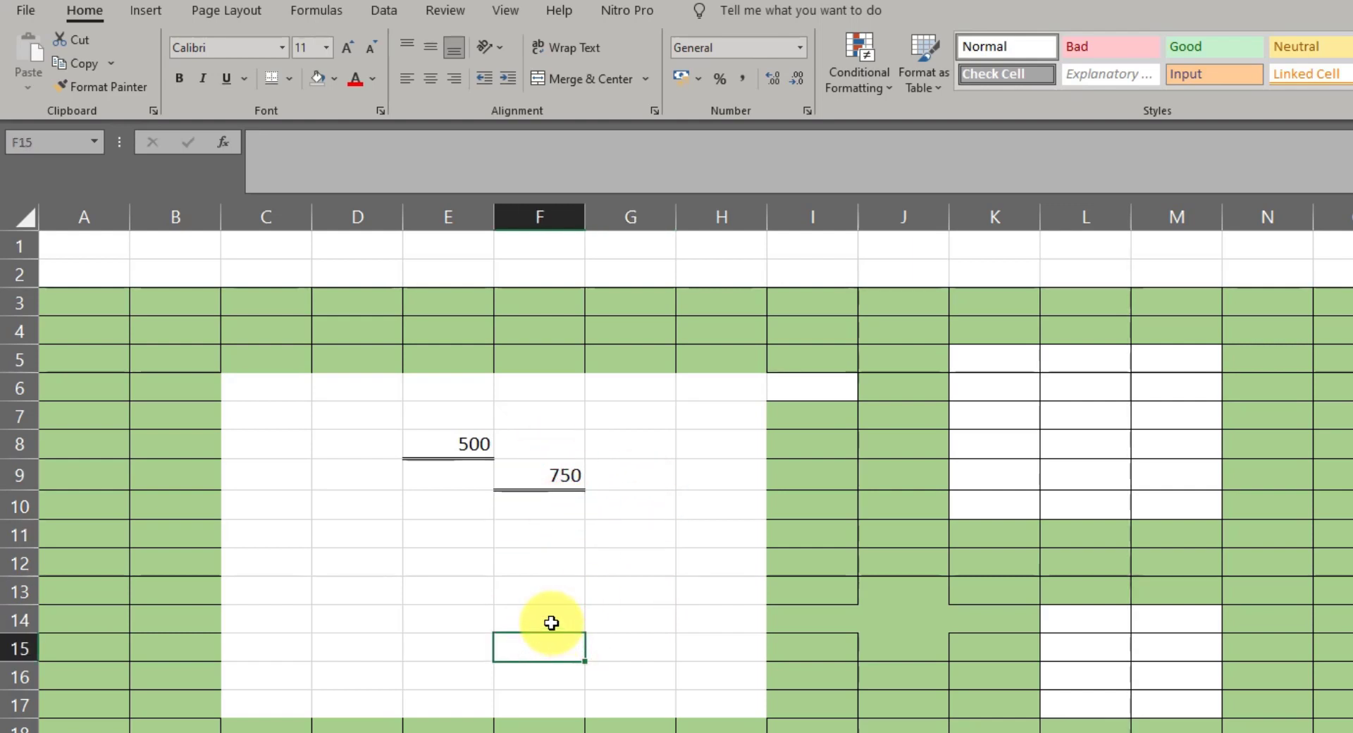
click(497, 544)
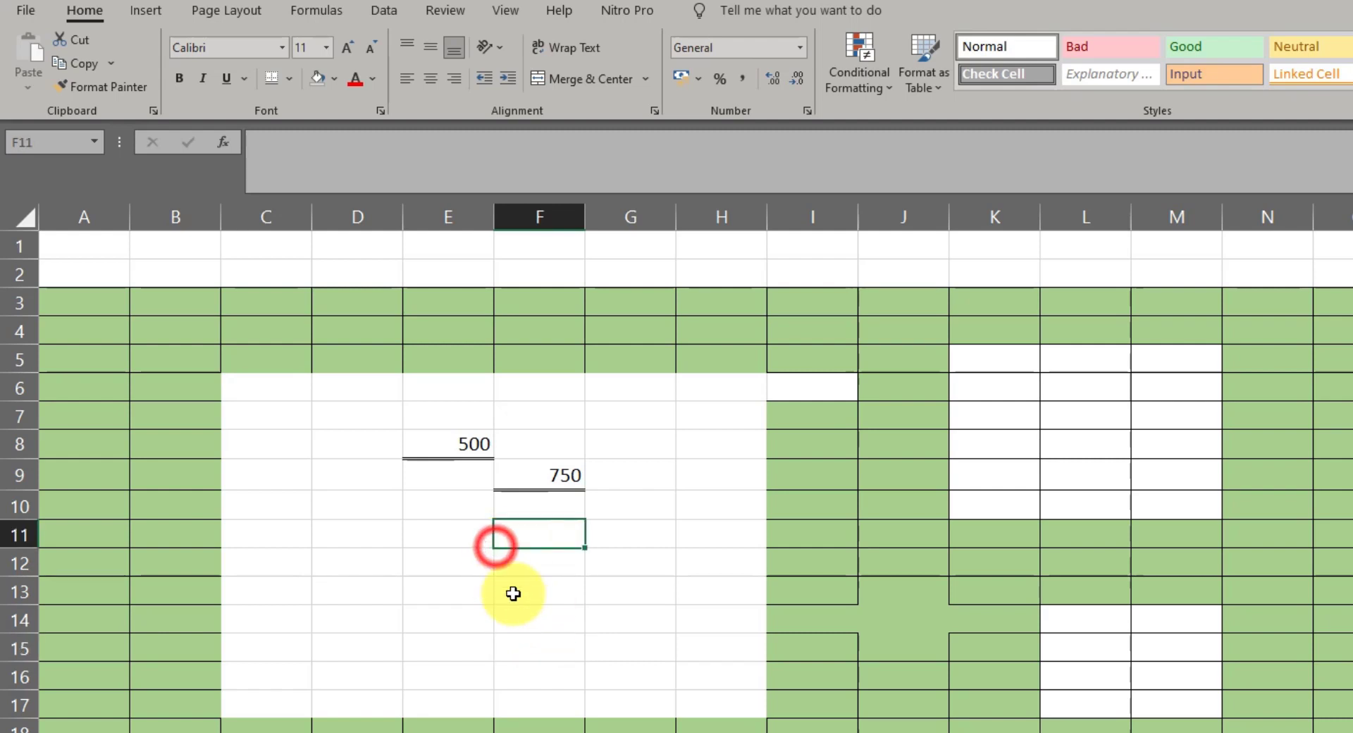
click(535, 473)
click(432, 540)
- Format the number in cell E8 as a percentage
click(457, 450)
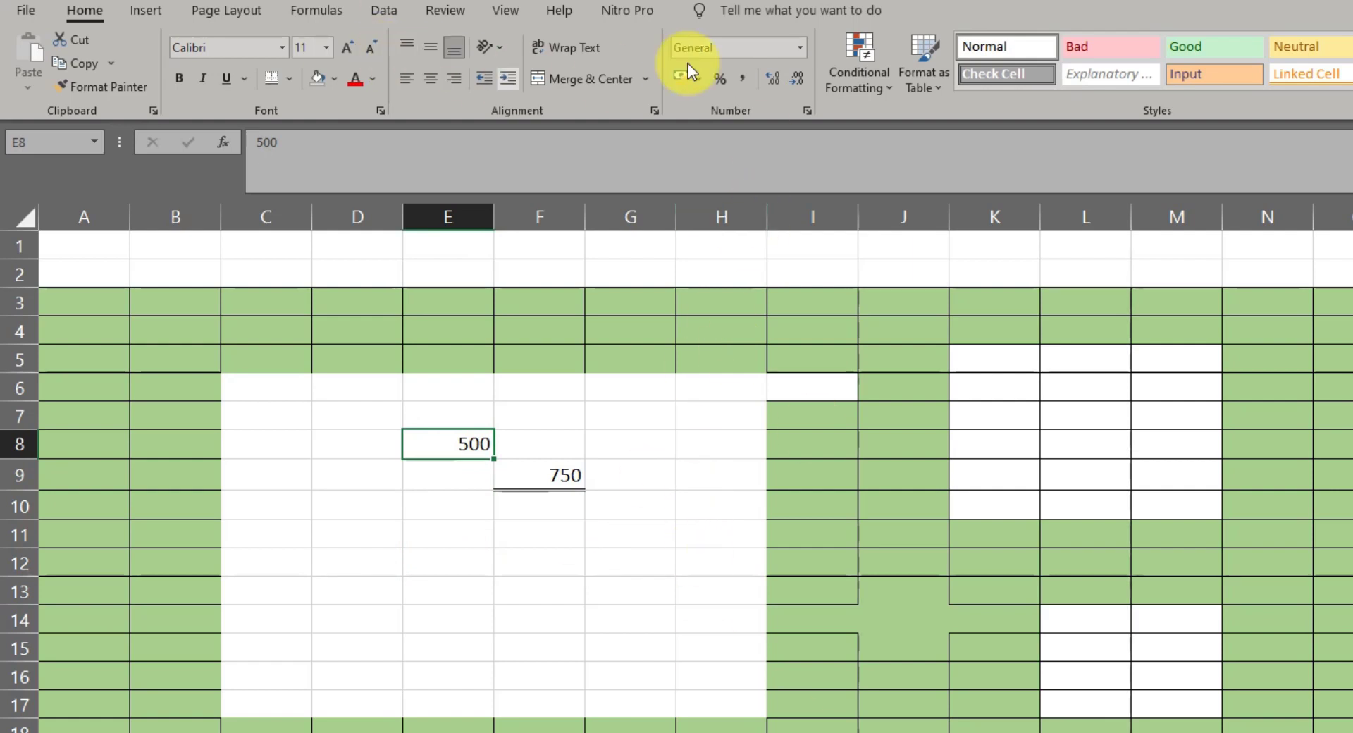
key(alt)
key(h)
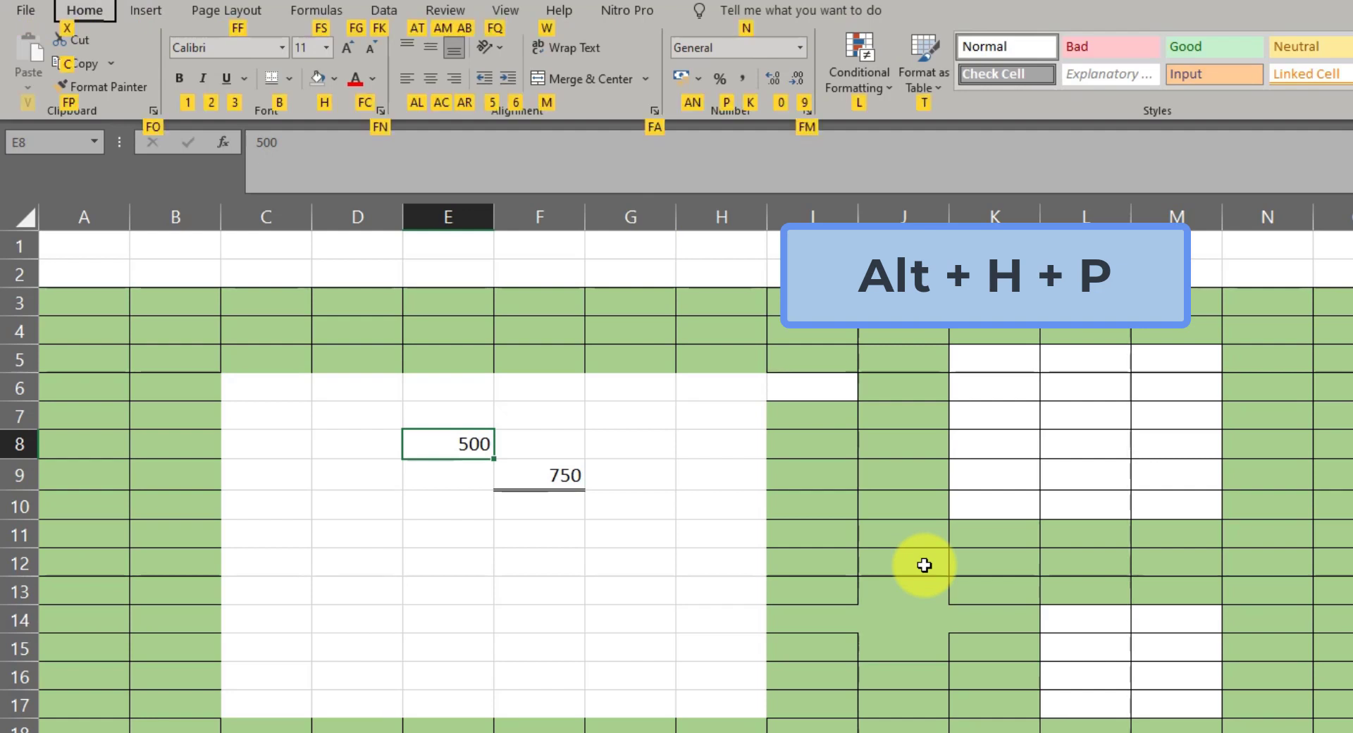
key(p)
click(576, 552)
click(456, 445)
click(482, 505)
click(550, 534)
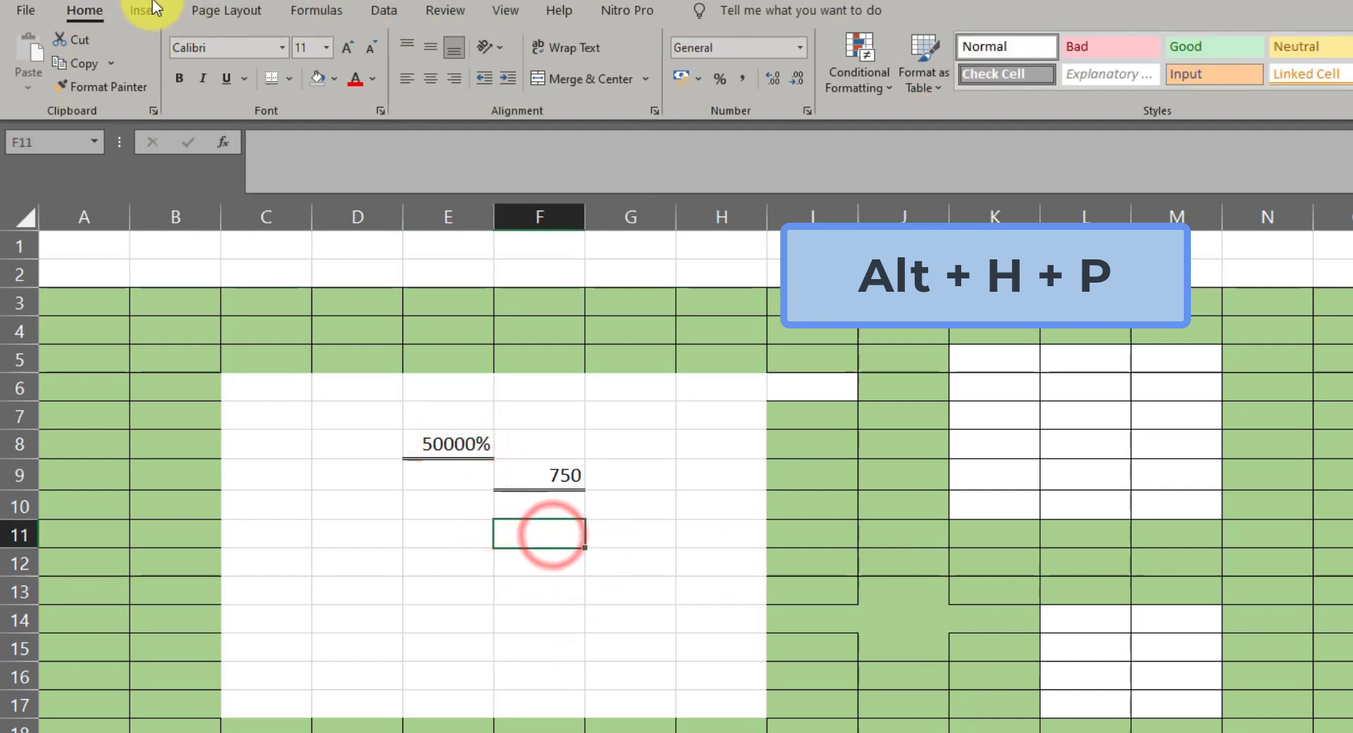
- Open the Create Table dialog for cell F13 and dismiss it without creating a table
click(131, 10)
click(86, 9)
click(523, 583)
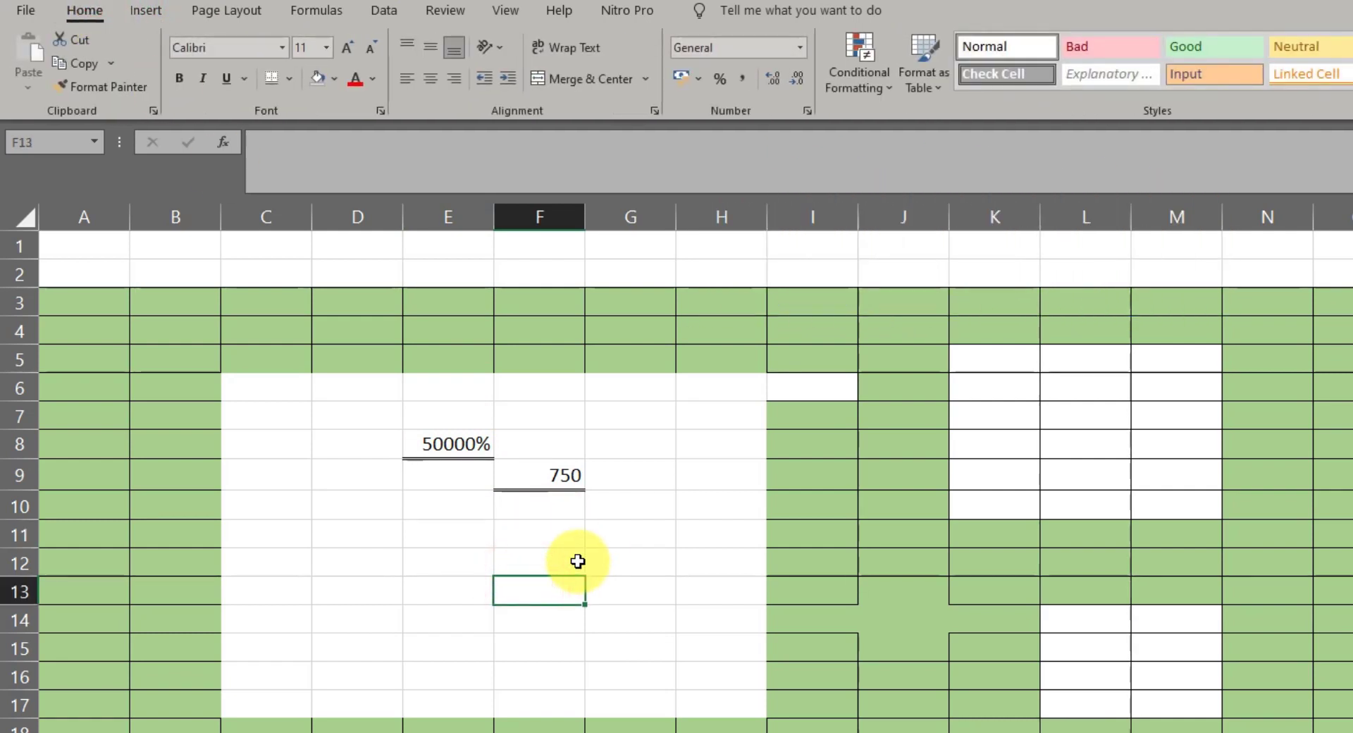
key(alt)
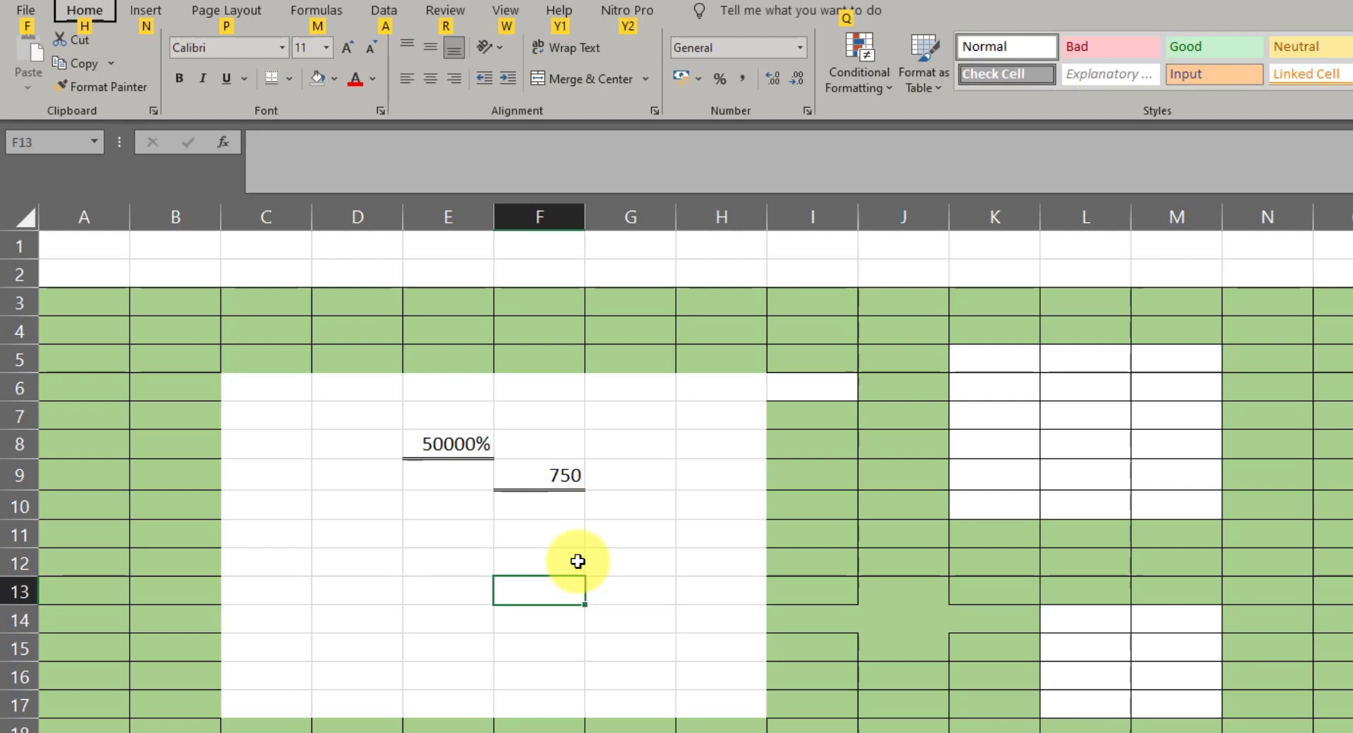
key(n)
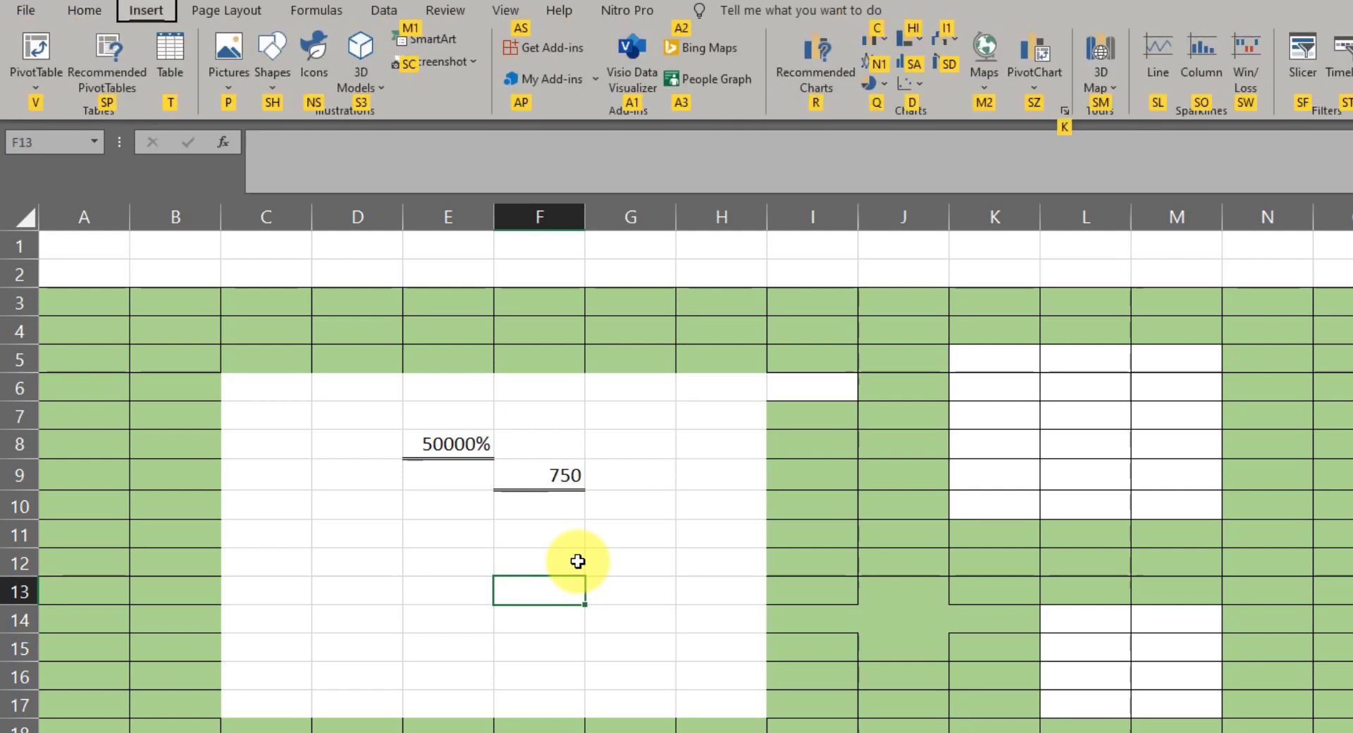
key(t)
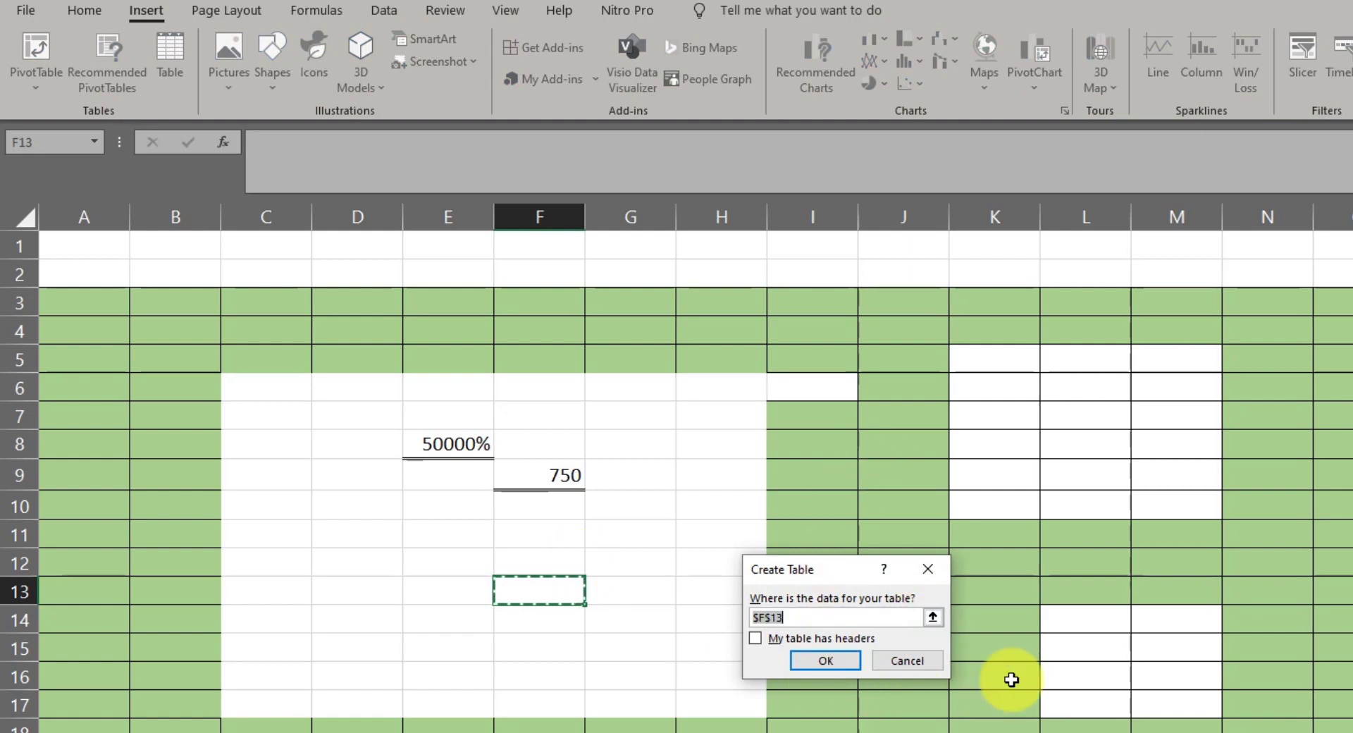
click(920, 664)
click(712, 629)
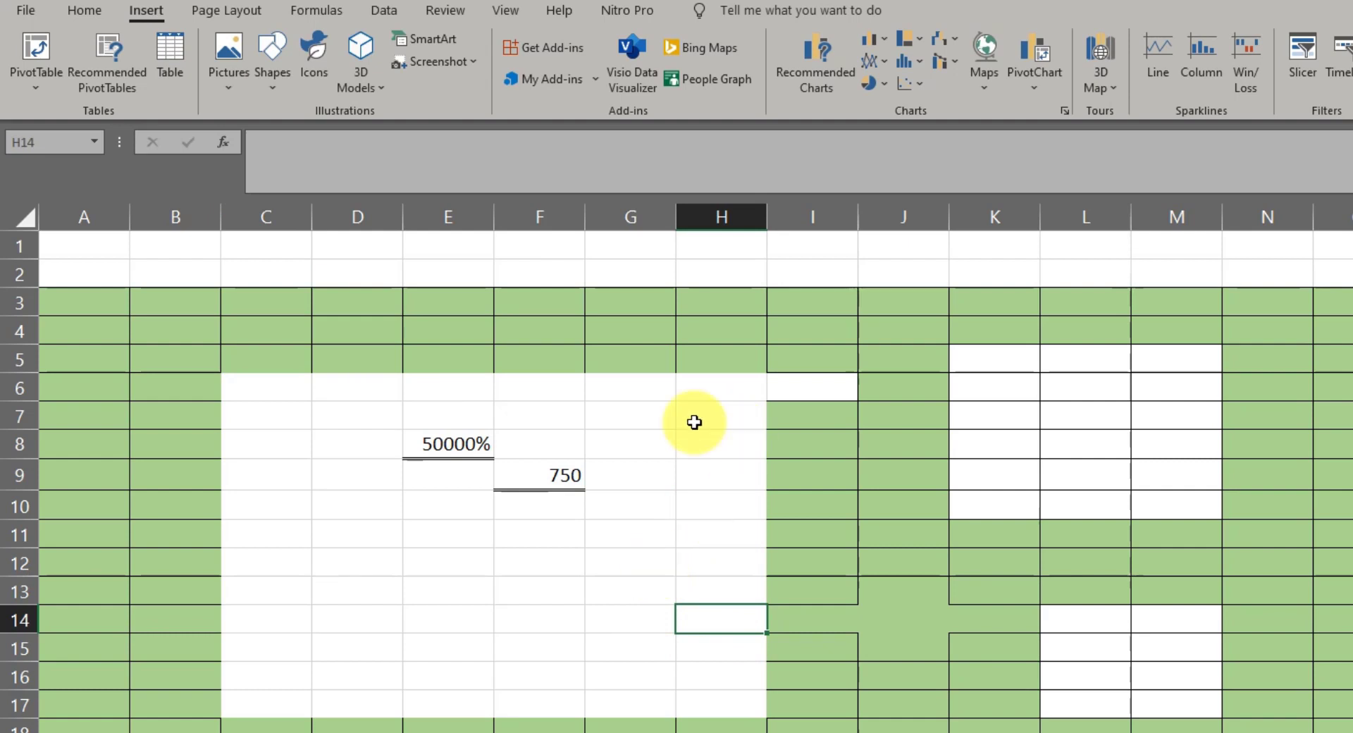
- Examine the list of available border styles, closing it without applying one
click(81, 10)
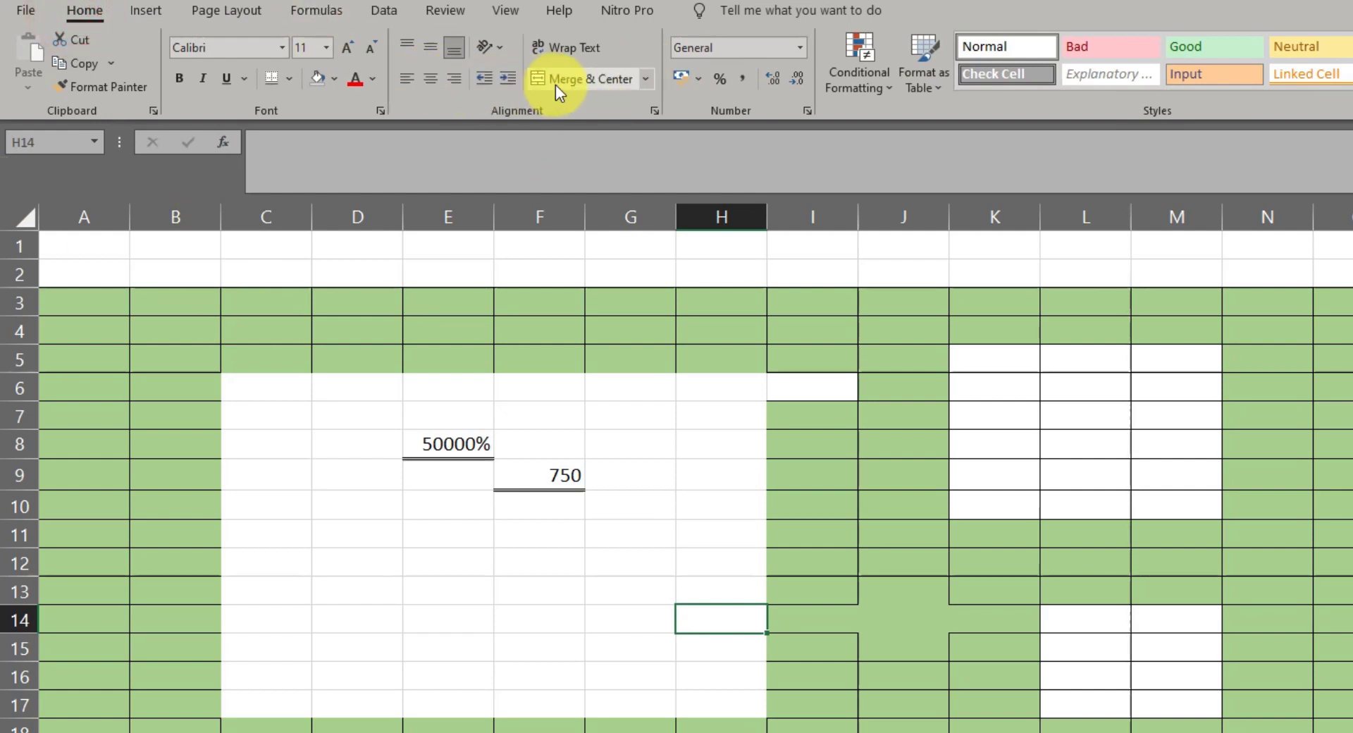
click(289, 78)
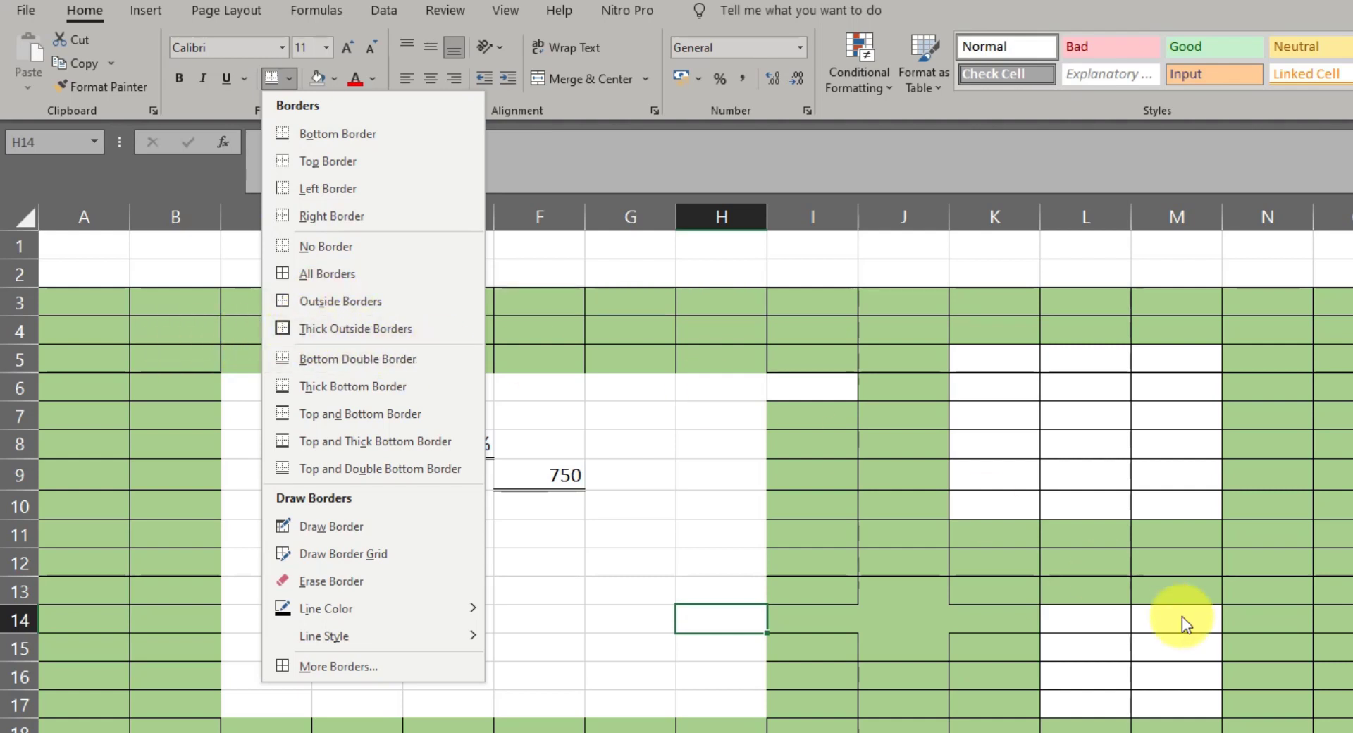
click(704, 518)
click(547, 475)
- Apply Thick Outside Borders to the empty cell G10
click(657, 504)
key(alt)
key(h)
key(b)
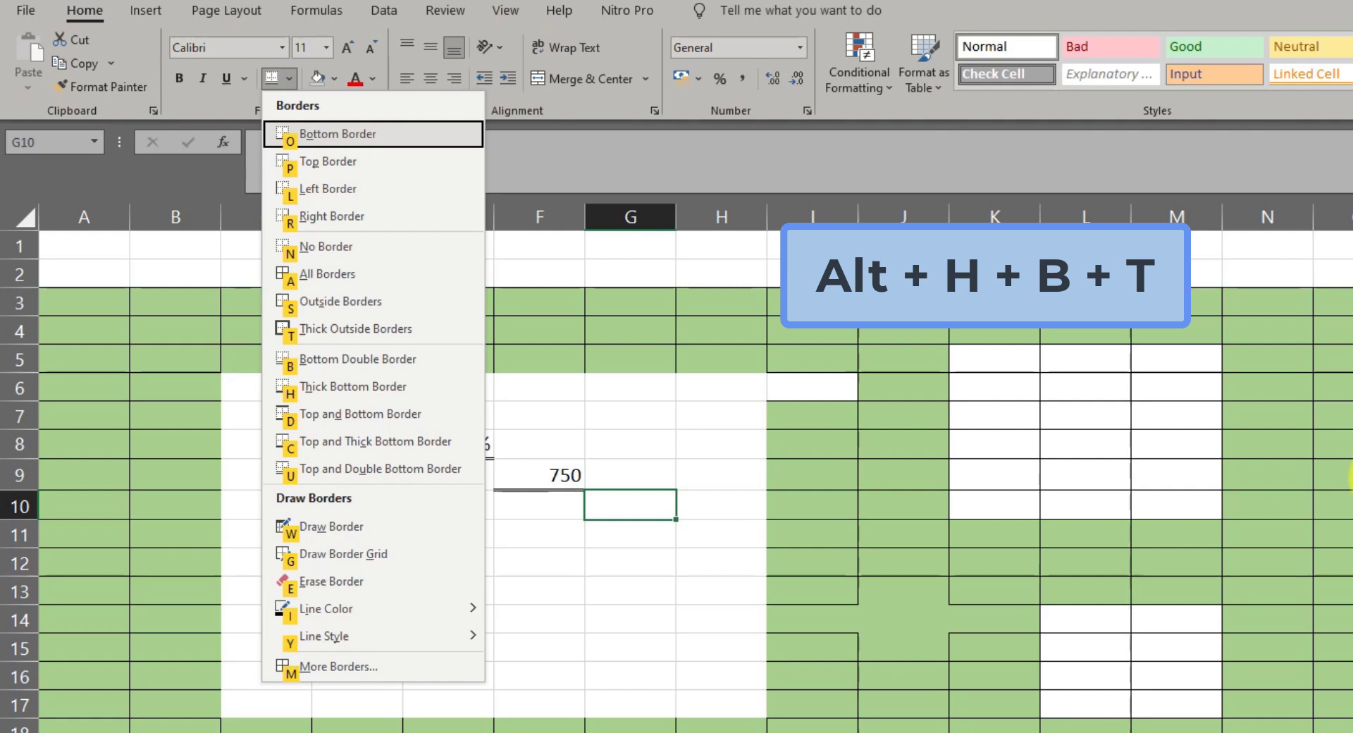
key(t)
click(654, 666)
click(662, 509)
click(721, 535)
click(585, 396)
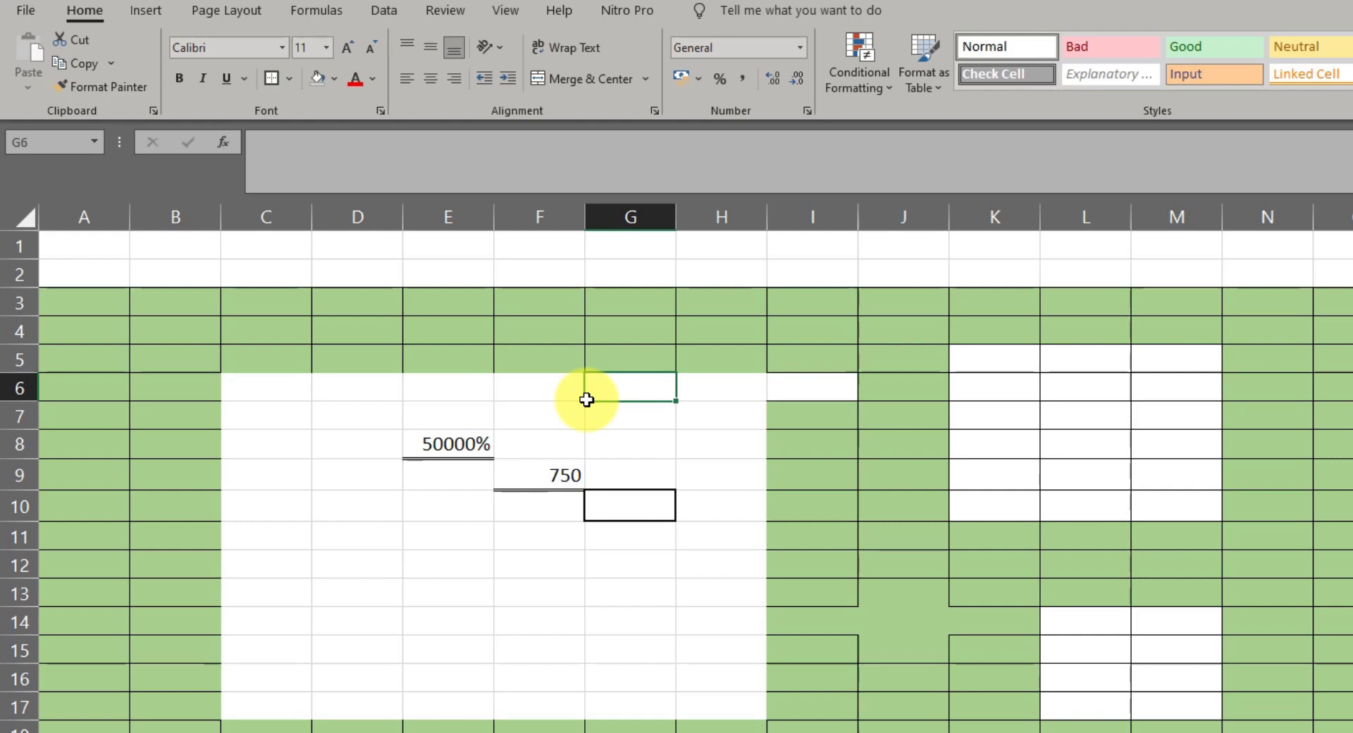
- Open the Custom Margins settings from cell F14 and close the Page Setup dialog without changing anything
click(208, 13)
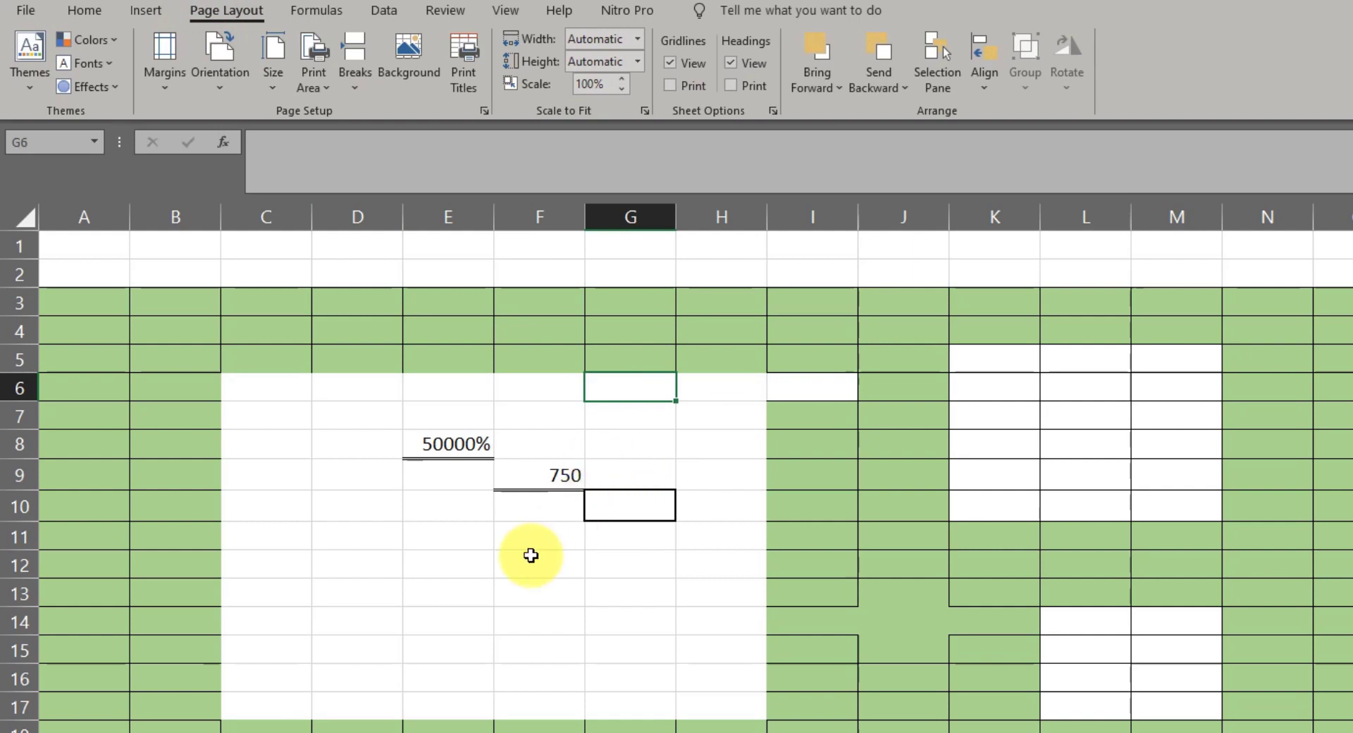
click(88, 11)
click(521, 610)
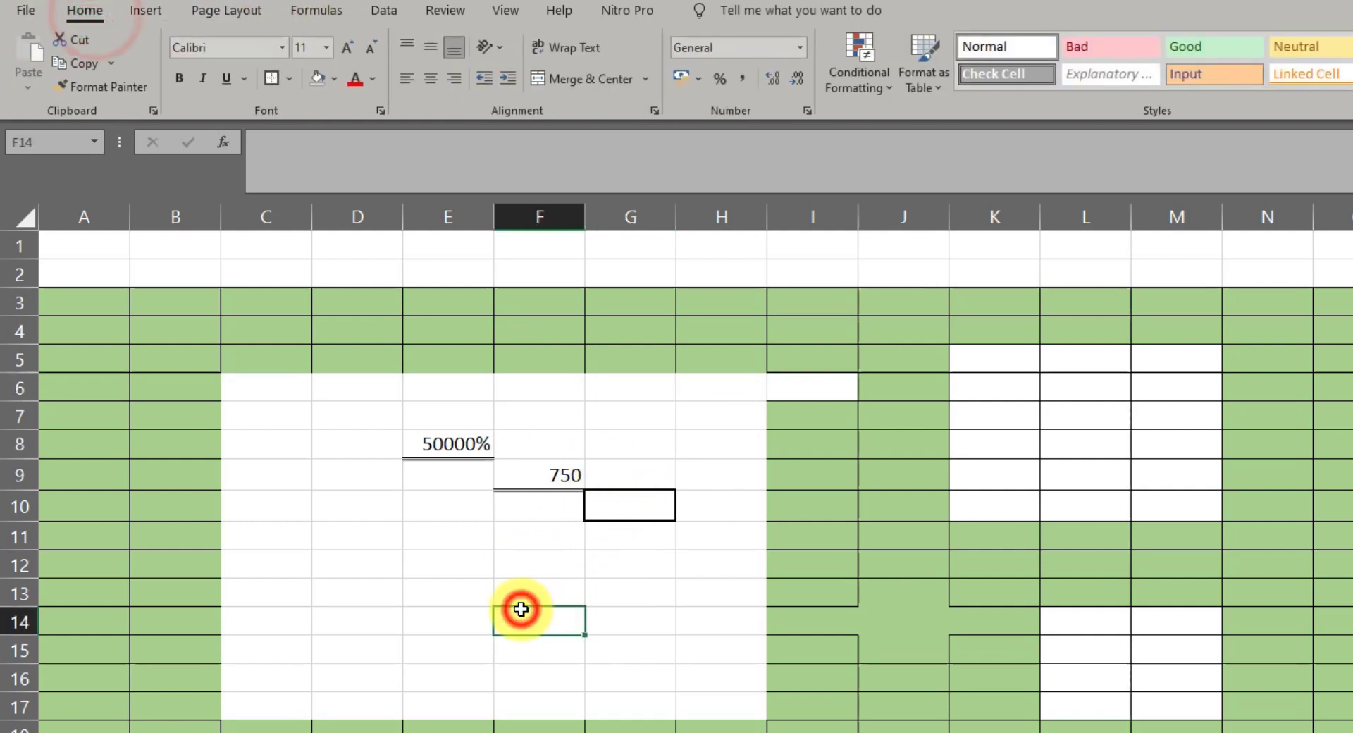
key(alt)
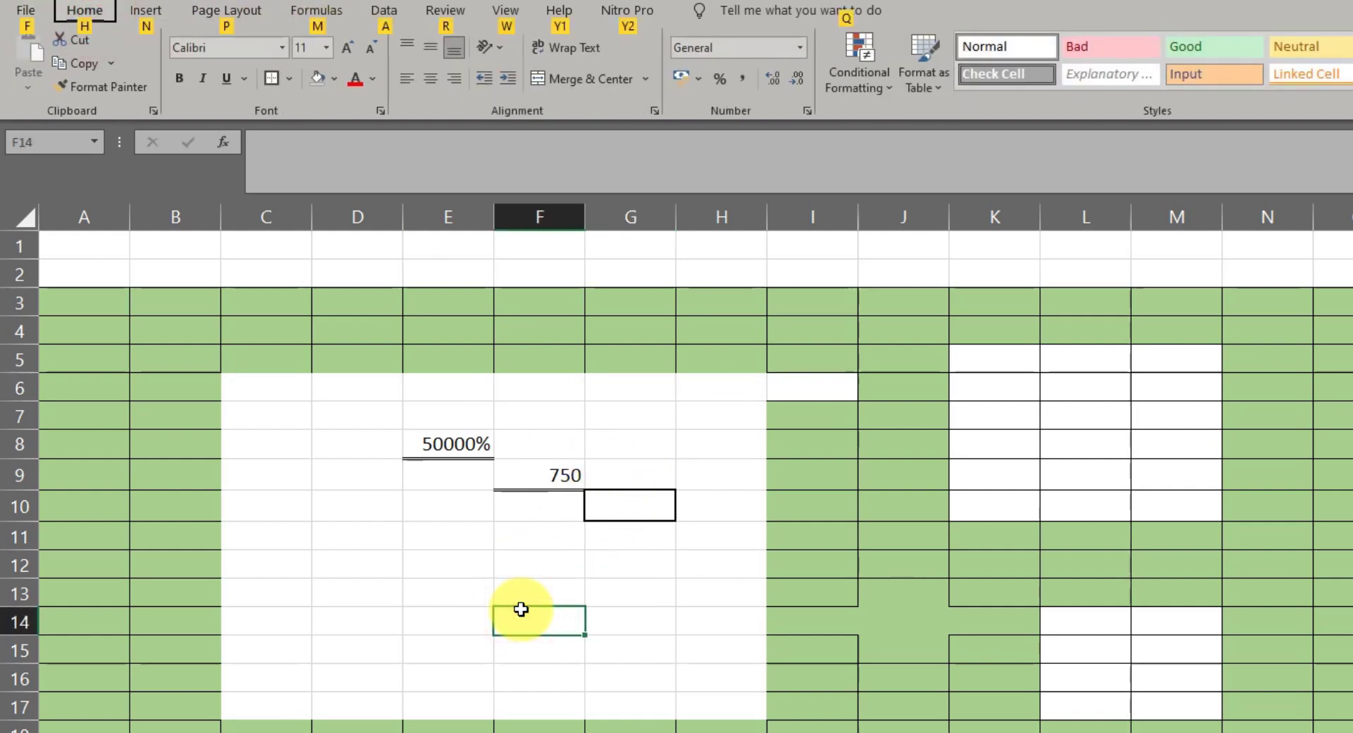
key(p)
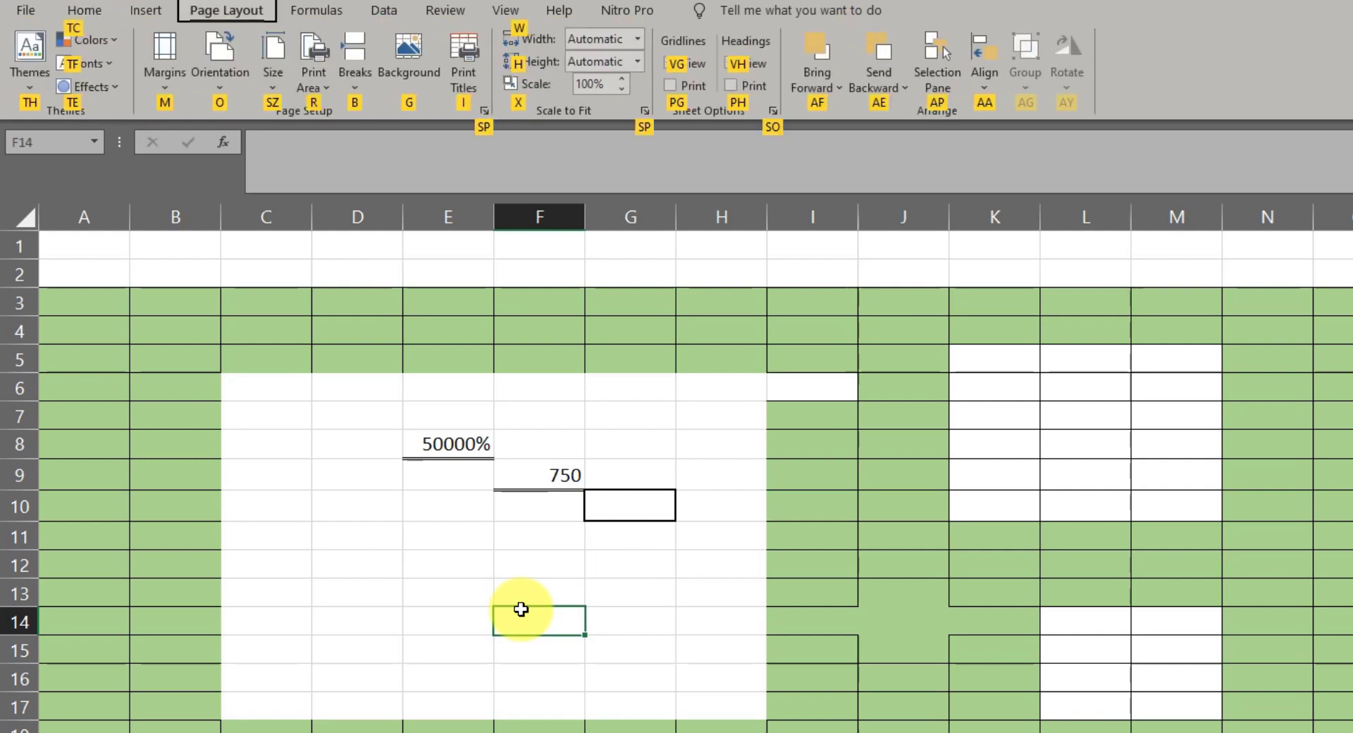
key(m)
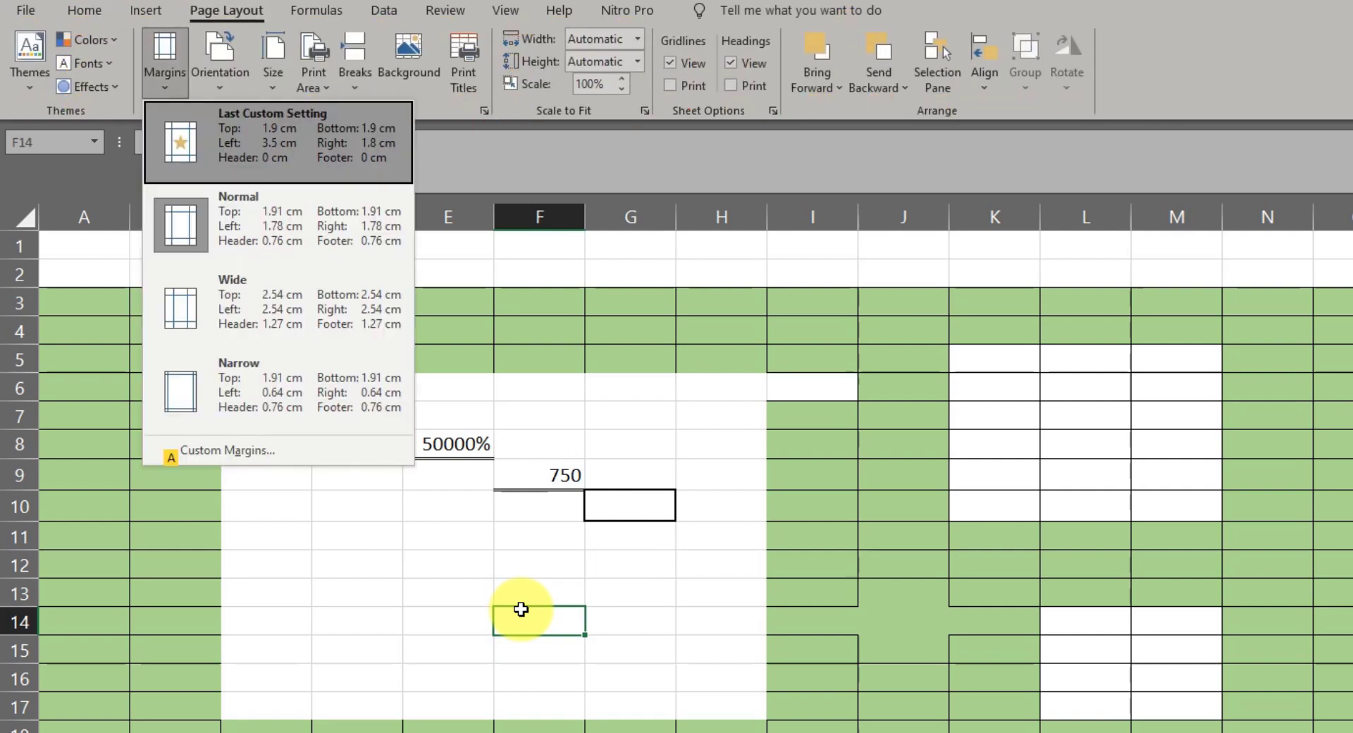
click(222, 451)
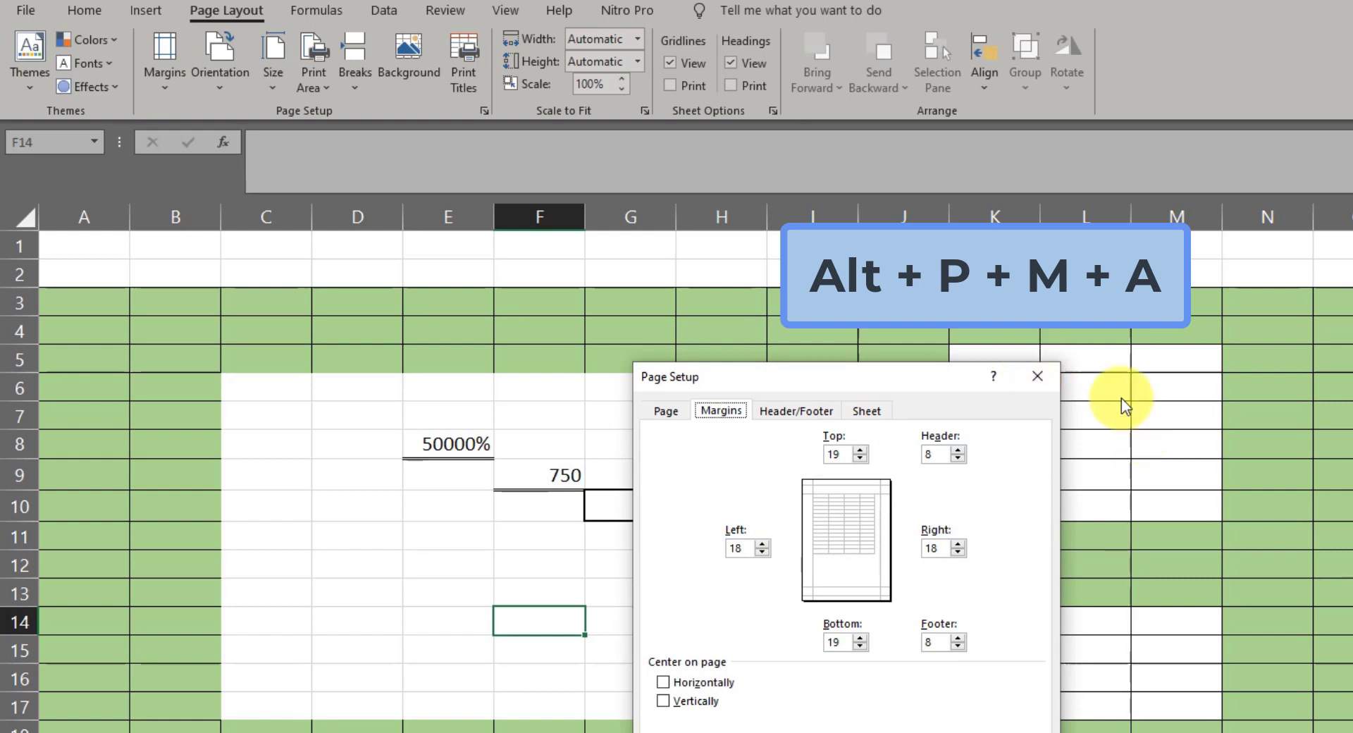
click(1018, 375)
- Reopen the Custom Margins settings with cell G5 selected and reposition the Page Setup dialog so it shows completely
click(590, 367)
key(alt)
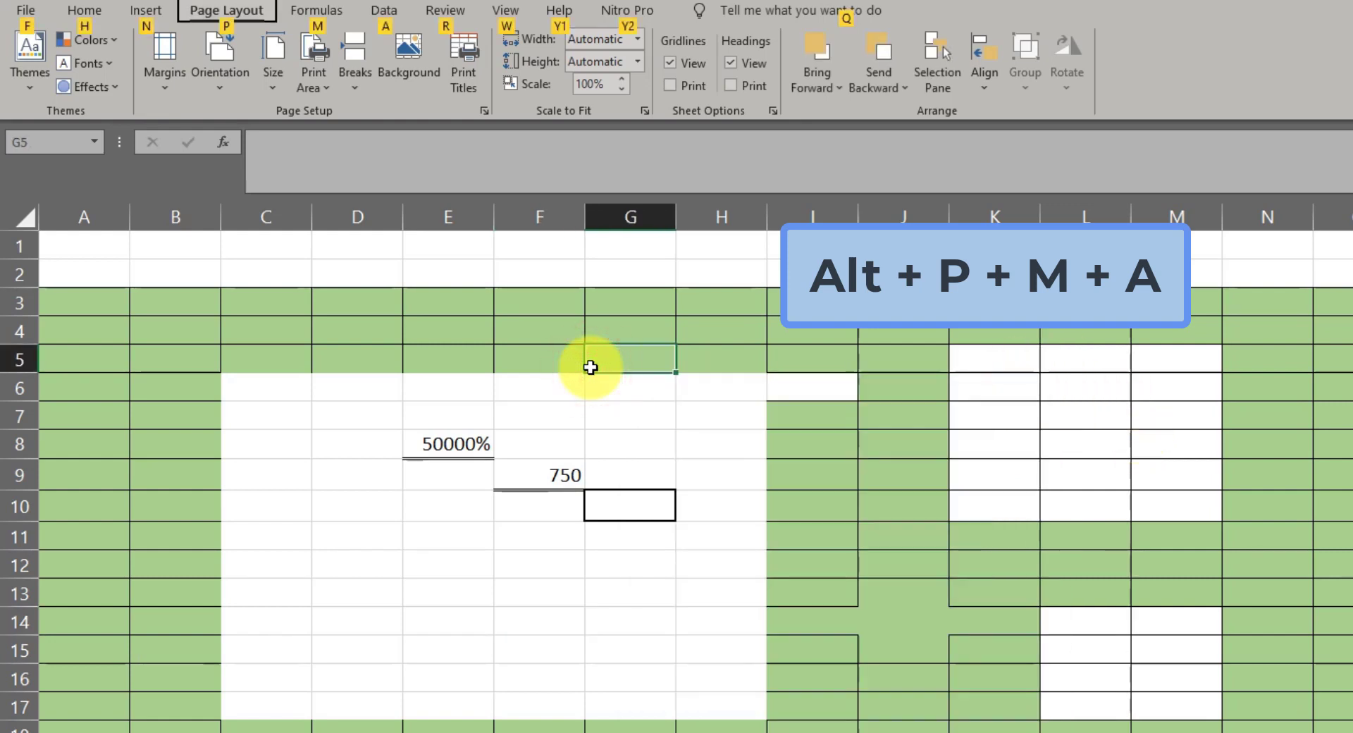
key(p)
key(m)
key(a)
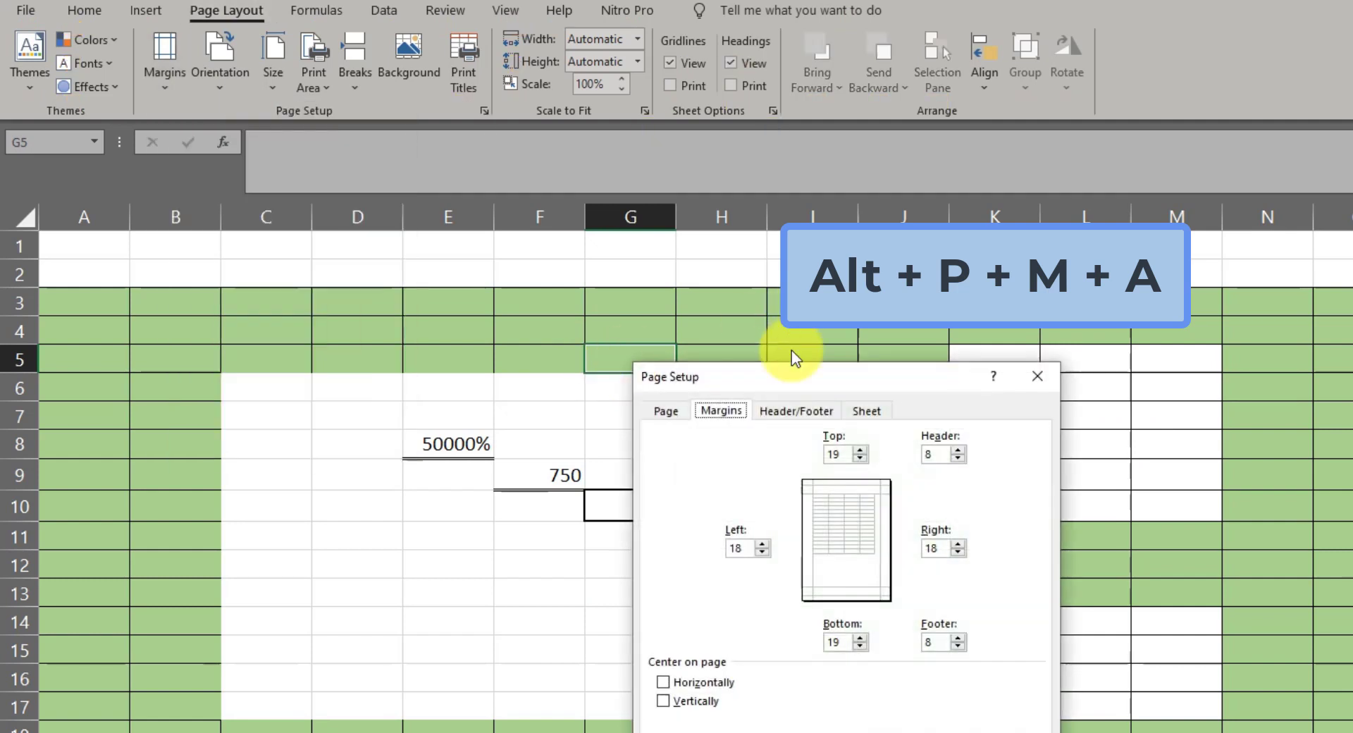
drag(786, 373, 753, 187)
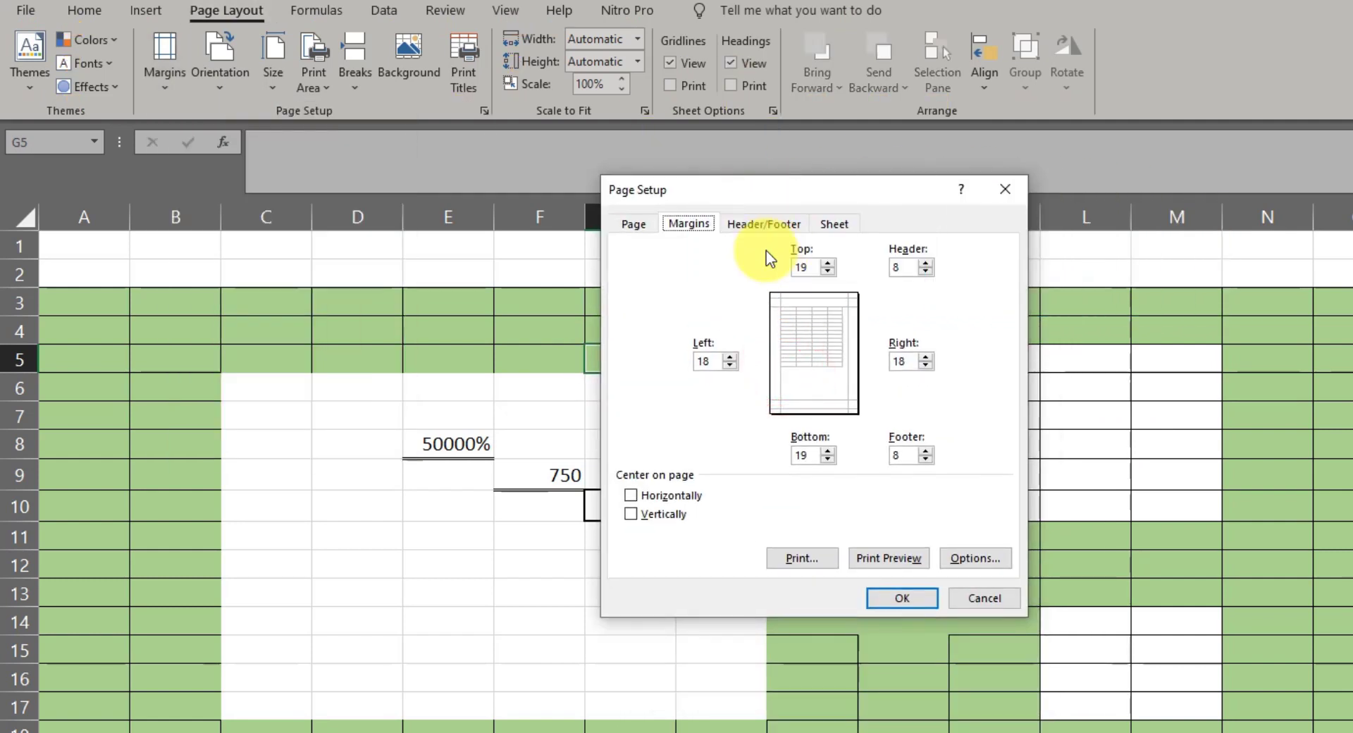